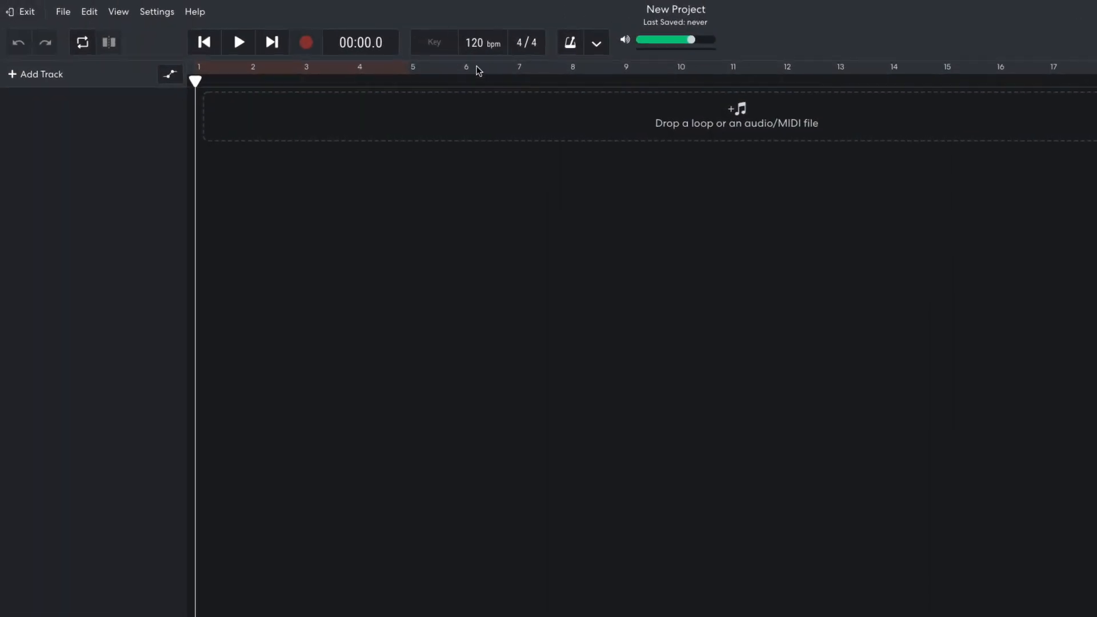
# Set the project tempo to 115 bpm and the key to G major.
pyautogui.click(480, 43)
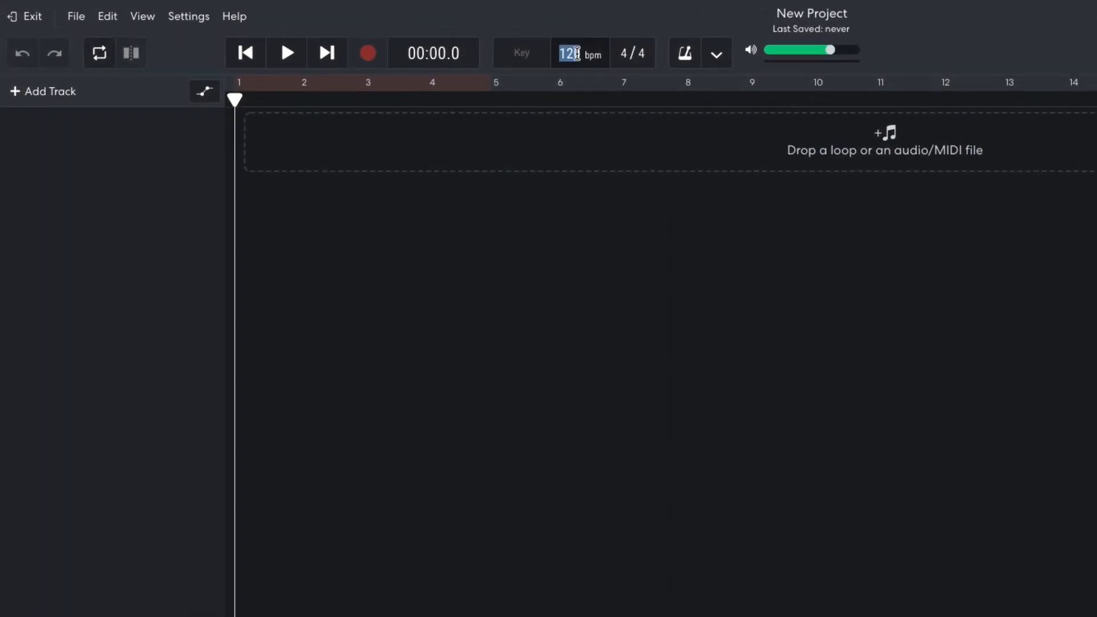
pyautogui.write('115')
pyautogui.press('Return')
pyautogui.click(521, 53)
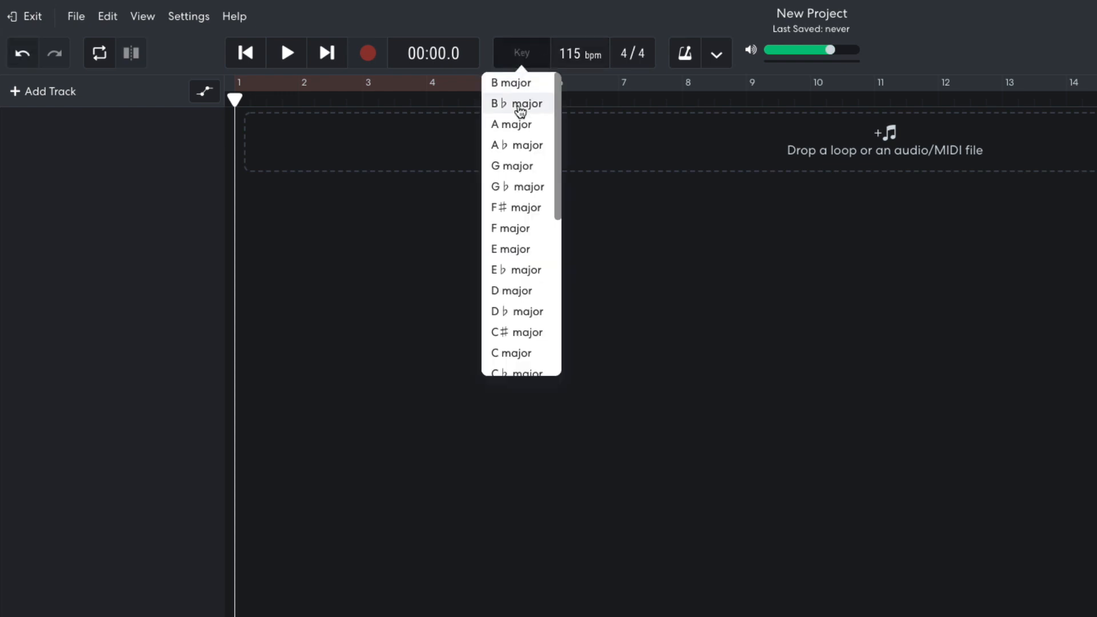
pyautogui.click(524, 167)
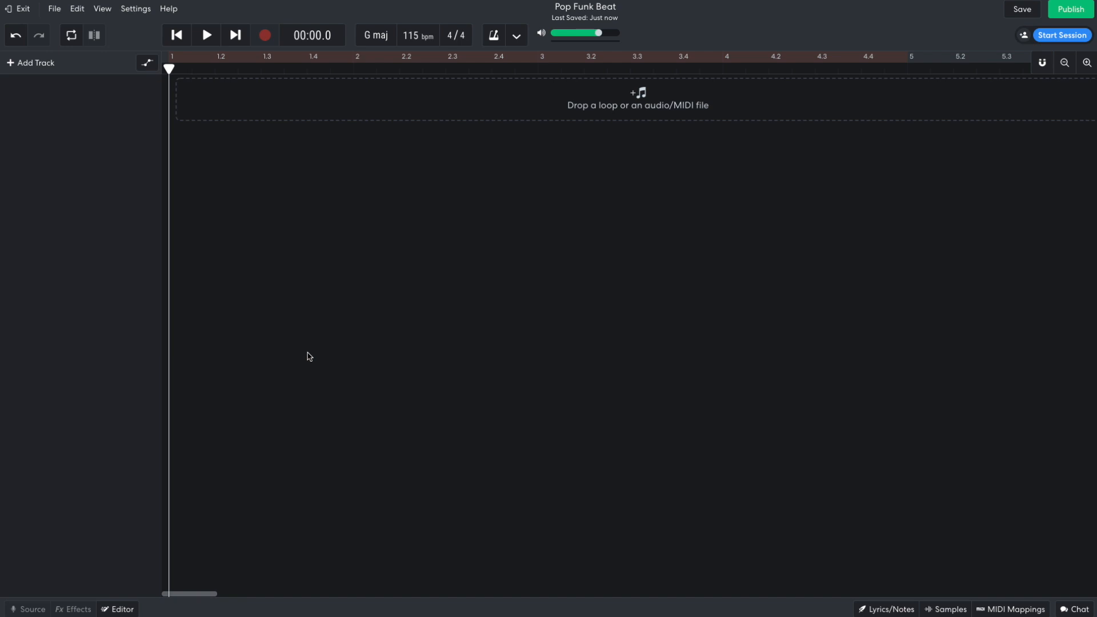
# Add a virtual instrument track and assign it the Prince Kit from the drum pads.
pyautogui.click(40, 65)
pyautogui.click(440, 196)
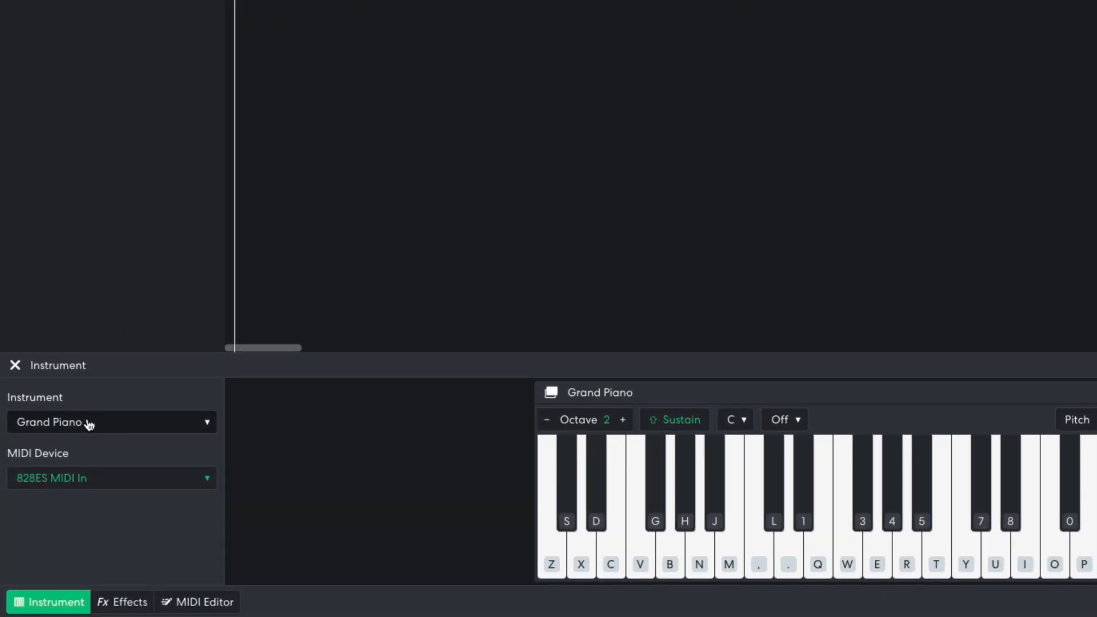
pyautogui.click(88, 424)
pyautogui.moveTo(114, 378)
pyautogui.moveTo(277, 405)
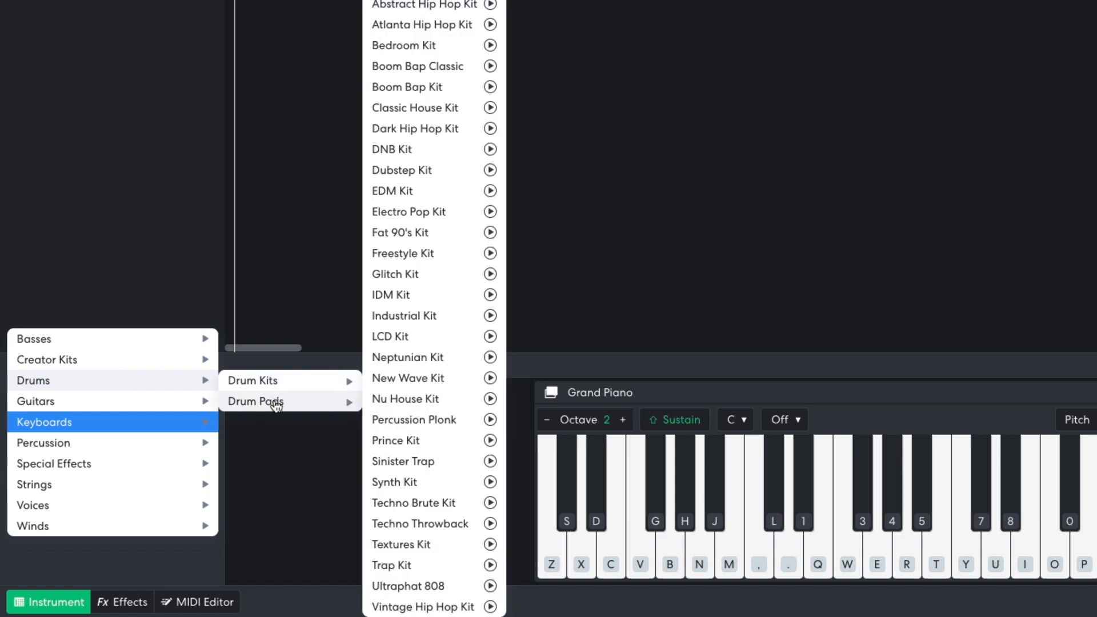
pyautogui.click(390, 440)
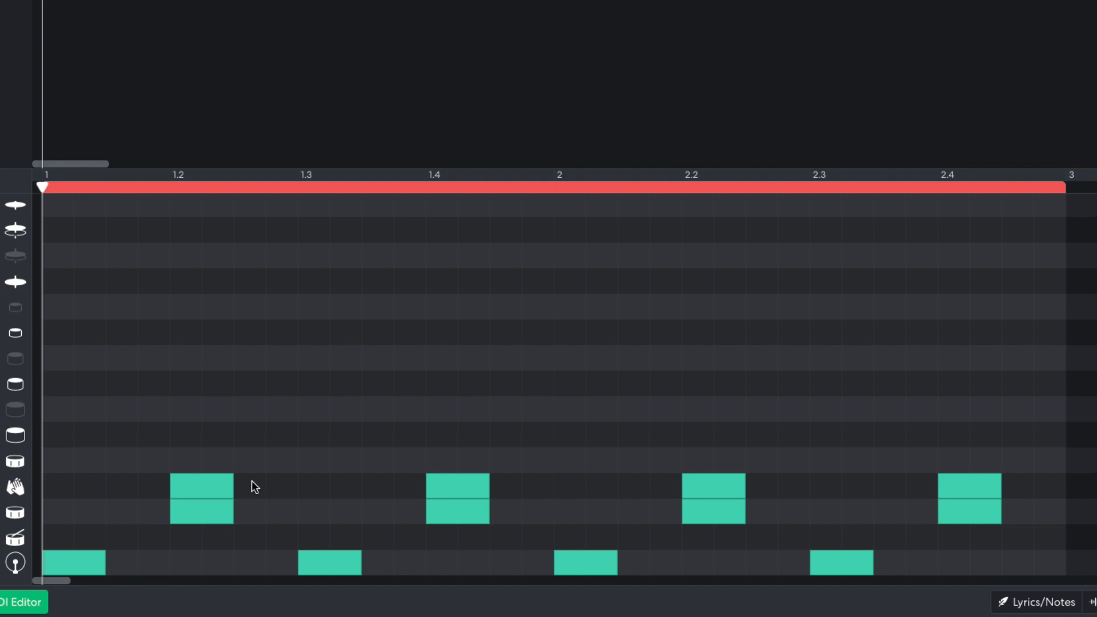
# Complete the quarter-note cymbal pattern with a hit on beat 2.4 and play back the drum beat.
pyautogui.press('space')
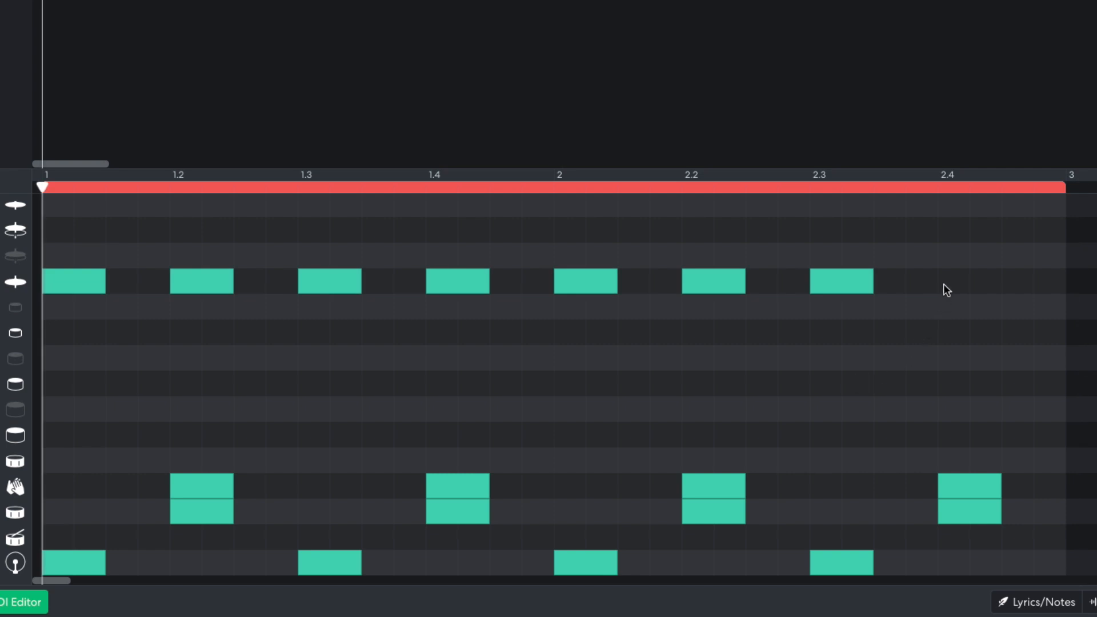
pyautogui.click(947, 280)
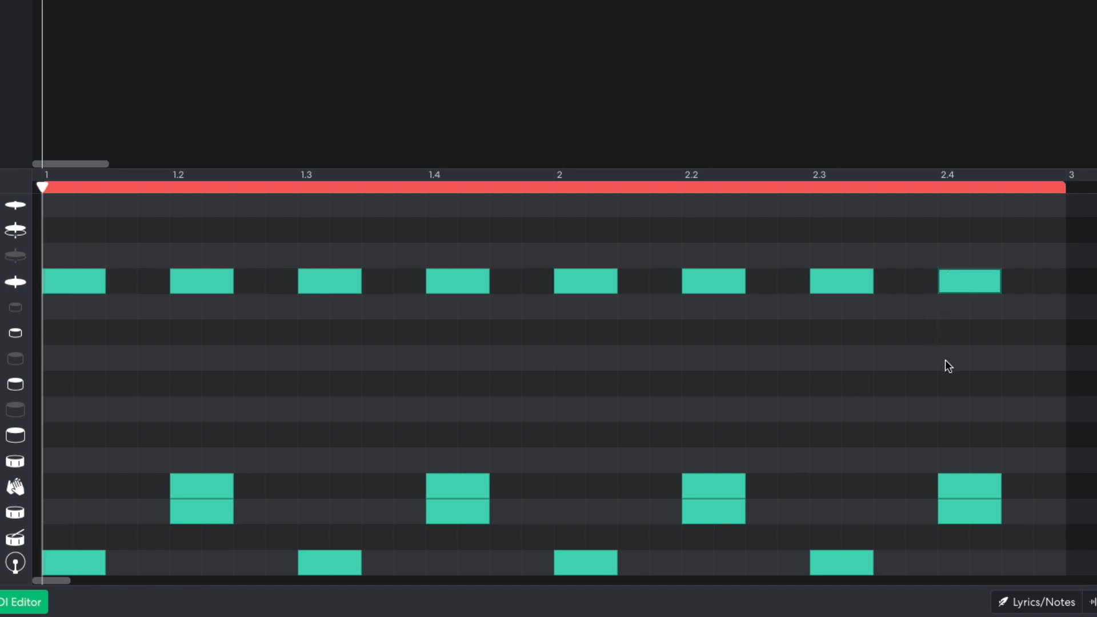
pyautogui.press('space')
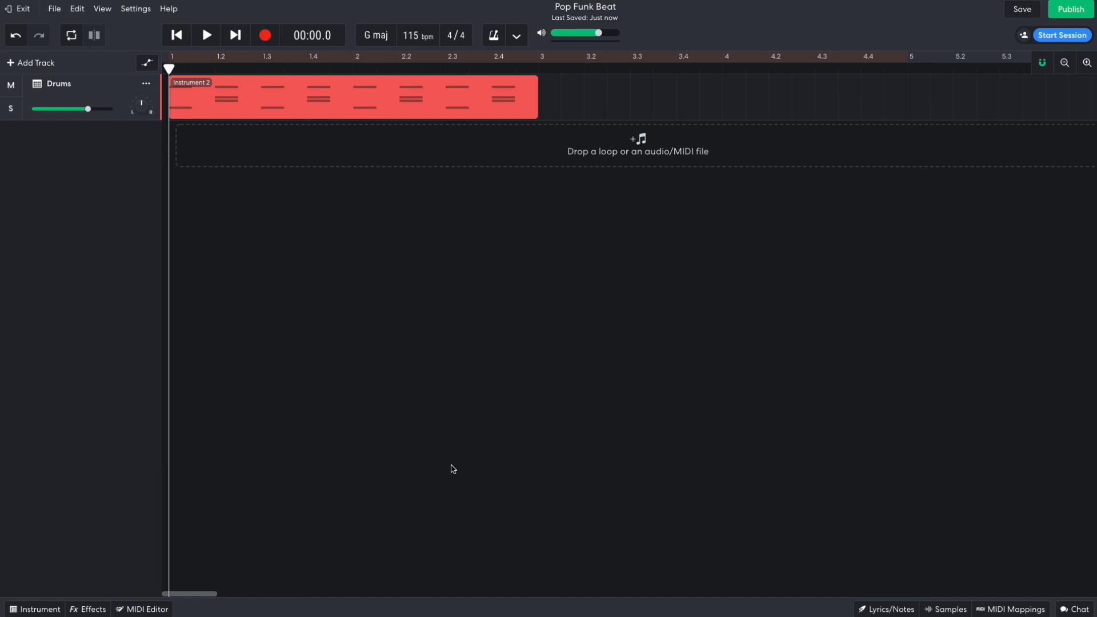
# Search the sample library for "funk" and open the Pop Funk pack.
pyautogui.click(945, 609)
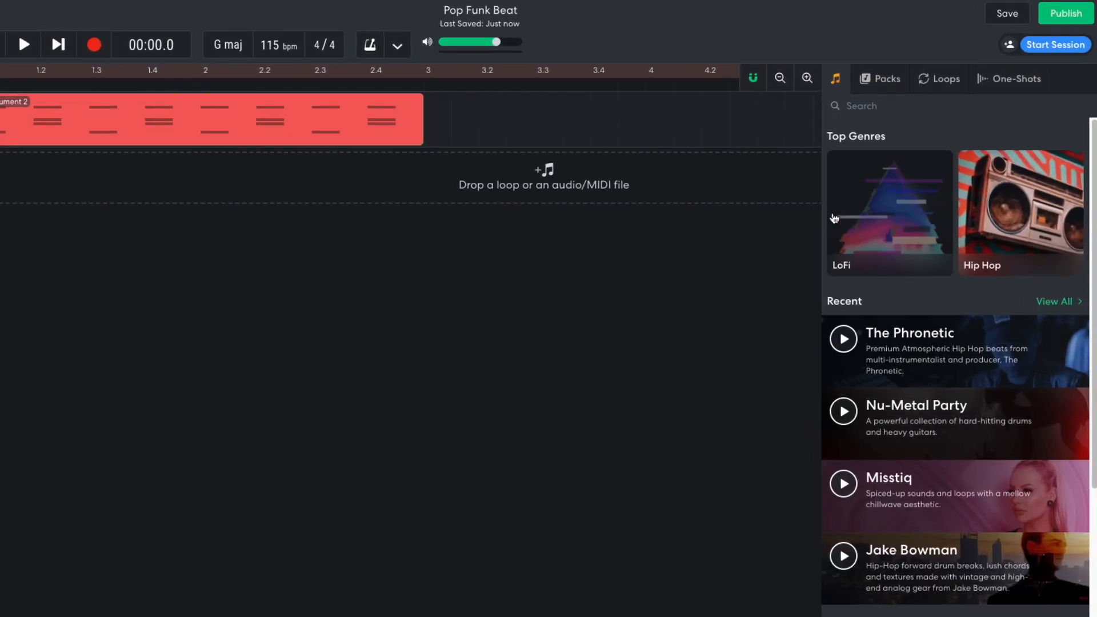
pyautogui.write('funk')
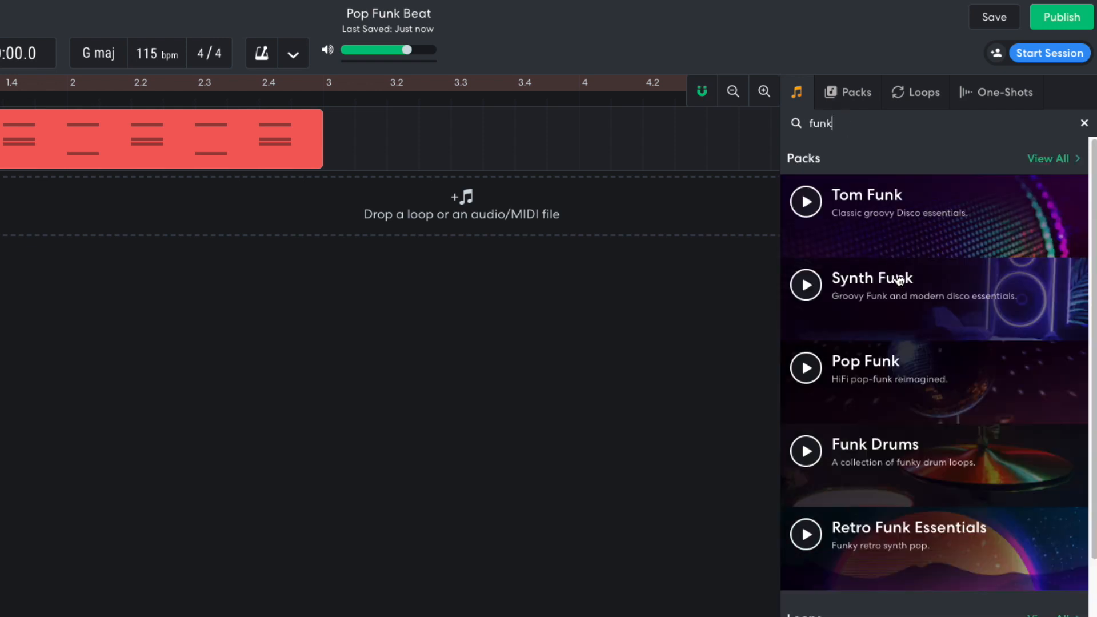
pyautogui.click(922, 387)
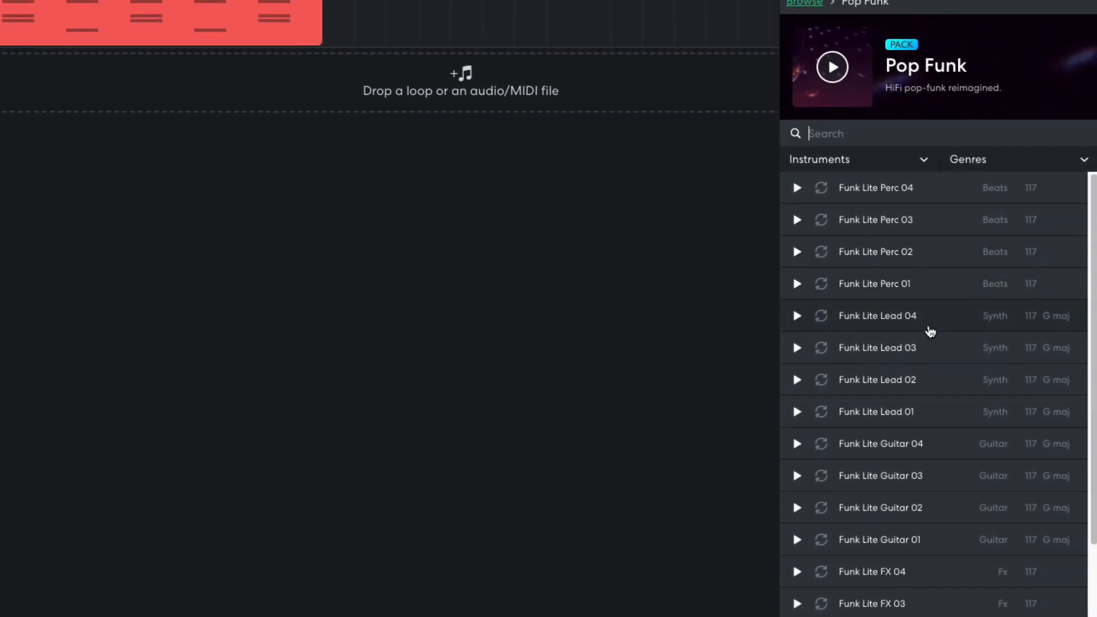
# Add the Funk Lite Guitar 03 loop on a new track, align it to the start of bar 1 and play it with the drums.
pyautogui.moveTo(880, 479); pyautogui.dragTo(252, 149)
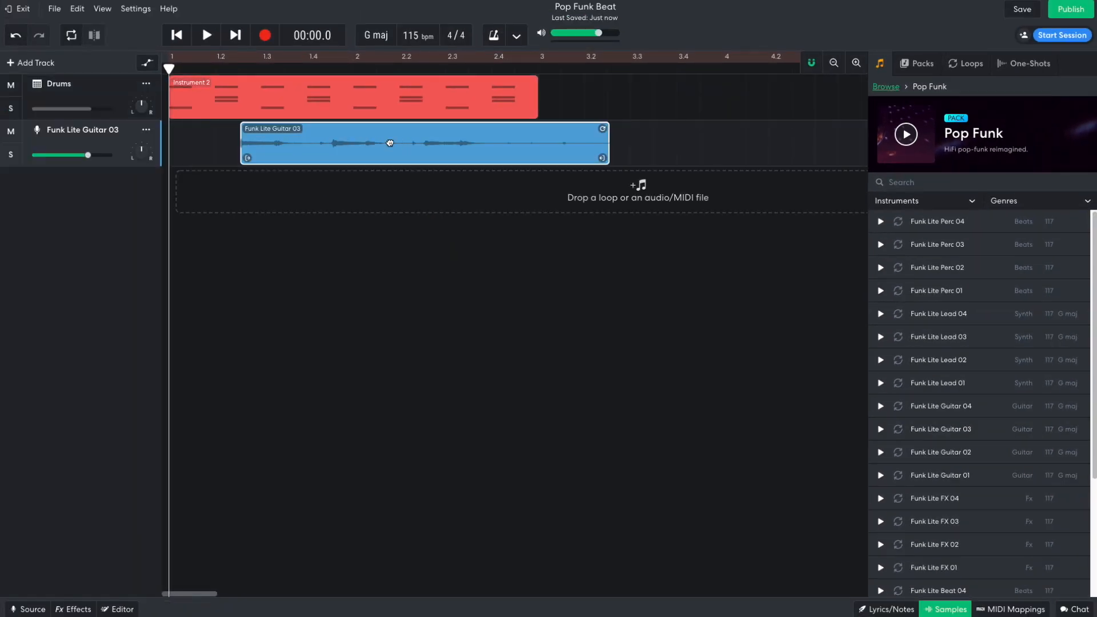
pyautogui.moveTo(395, 144); pyautogui.dragTo(308, 140)
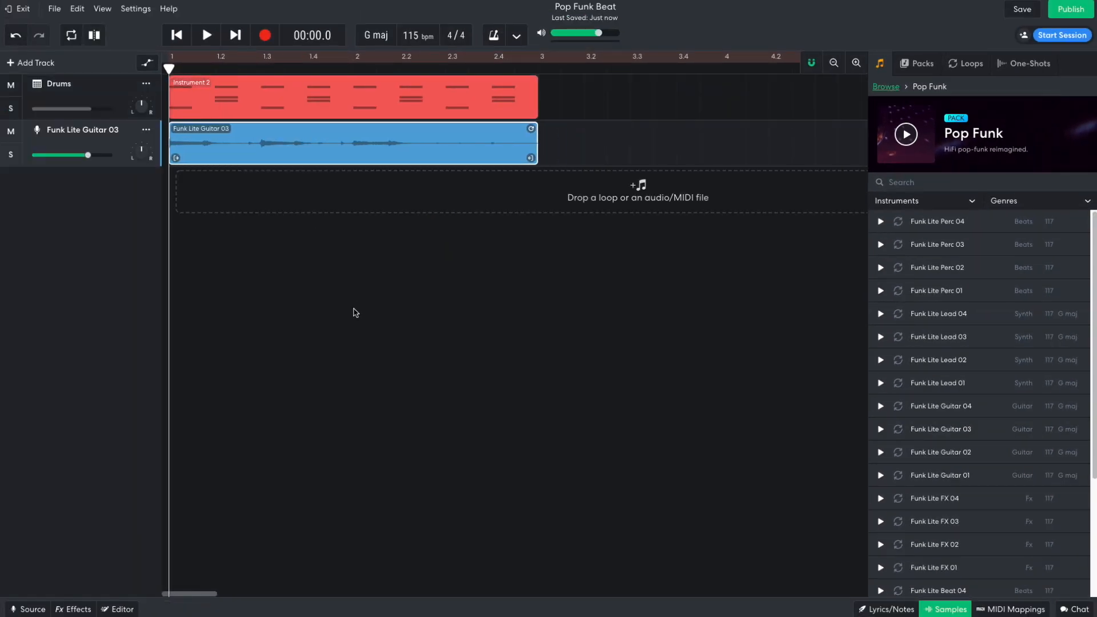
pyautogui.press('space')
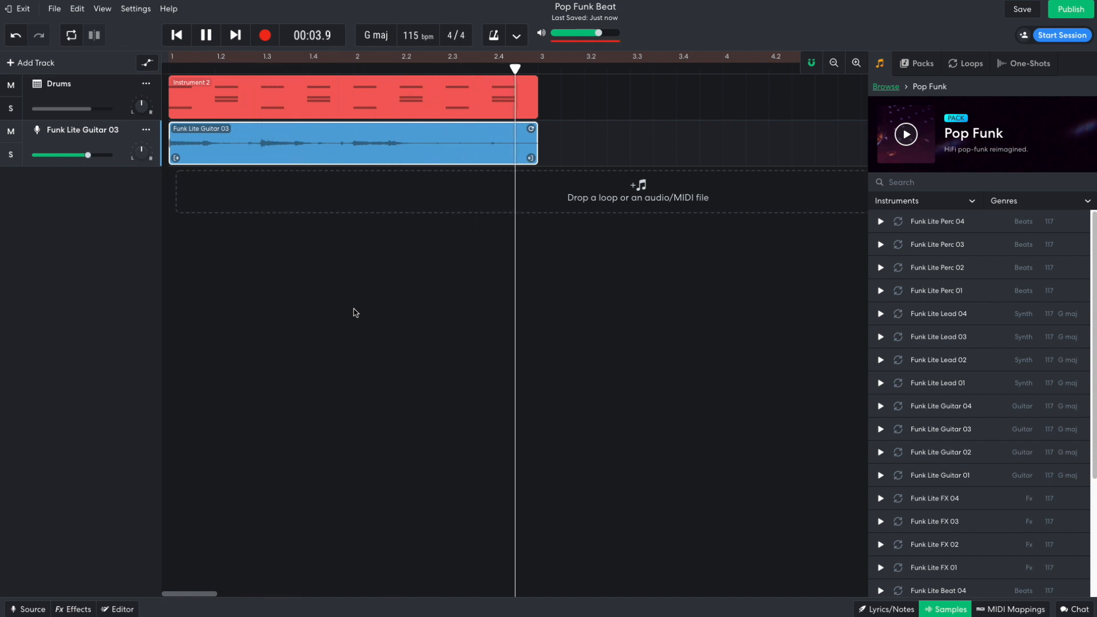
pyautogui.press('space')
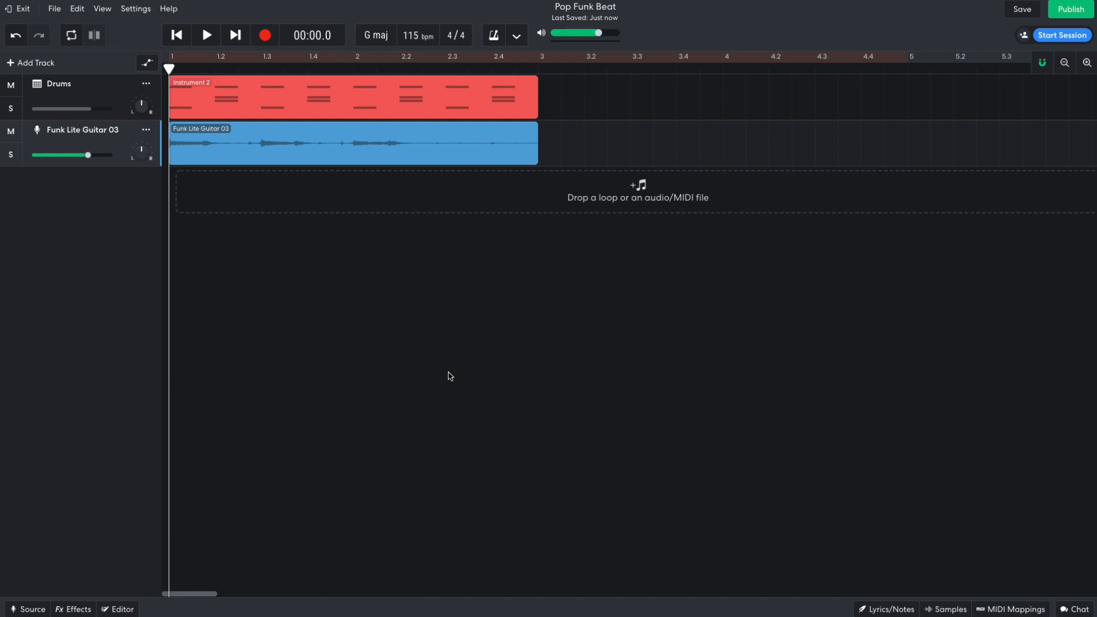
# Split the guitar clip at bar 2 and beat 2.3, and delete the piece after beat 2.3.
pyautogui.click(353, 69)
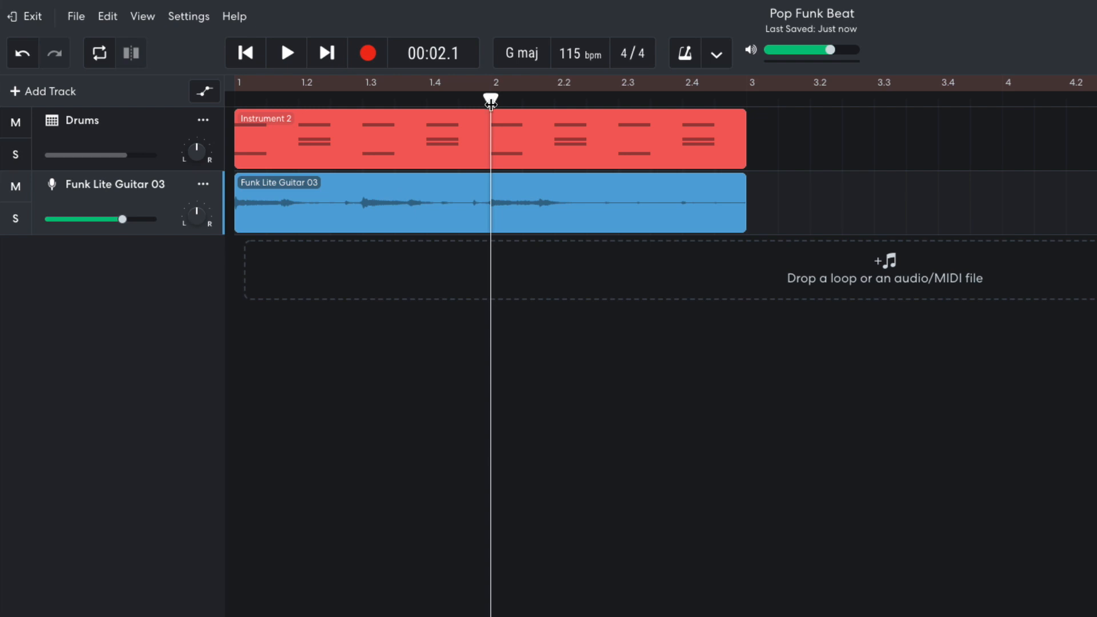
pyautogui.click(512, 217)
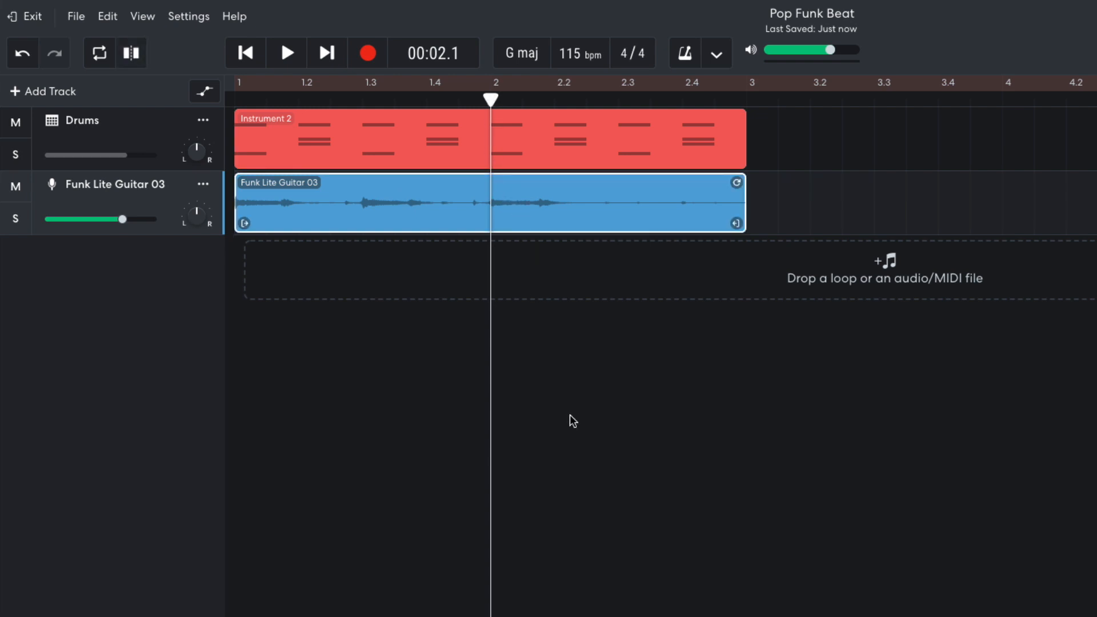
pyautogui.press('s')
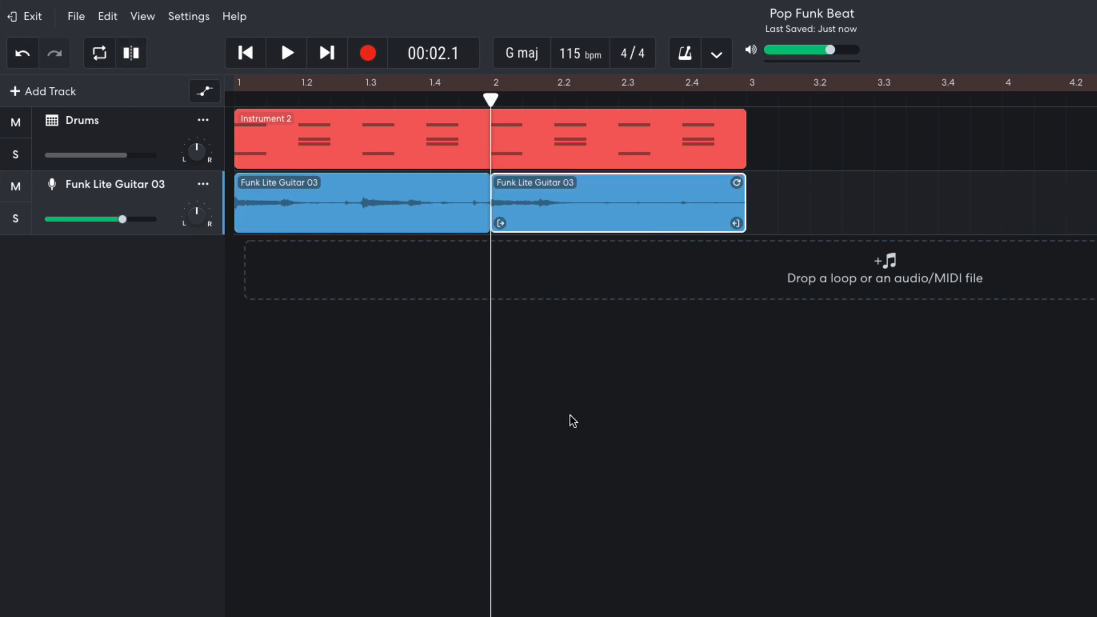
pyautogui.click(619, 100)
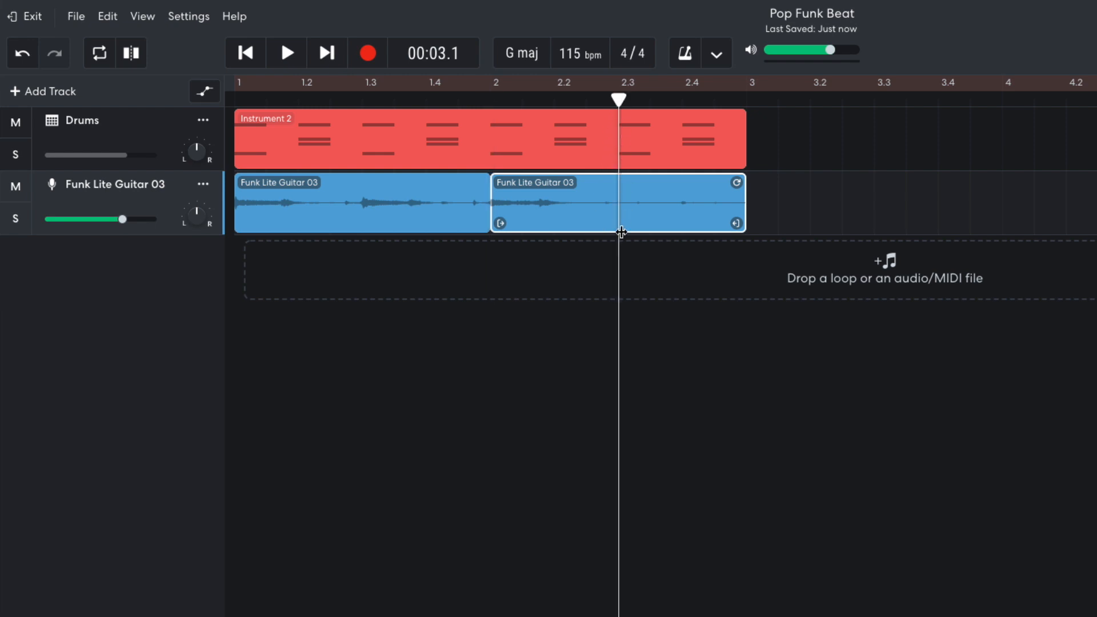
pyautogui.press('s')
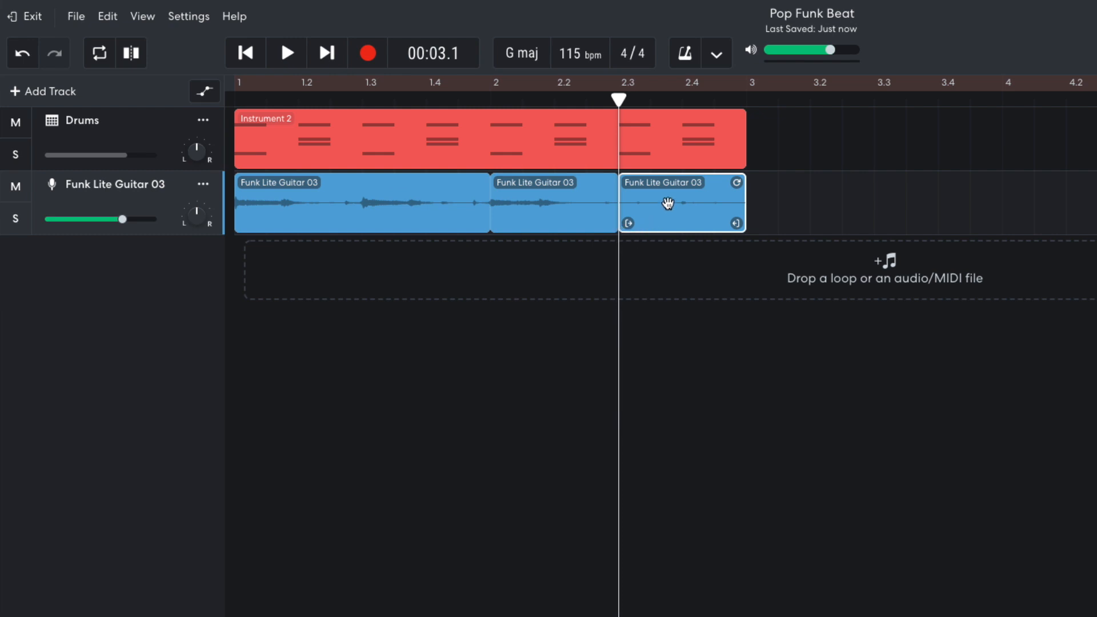
pyautogui.press('Delete')
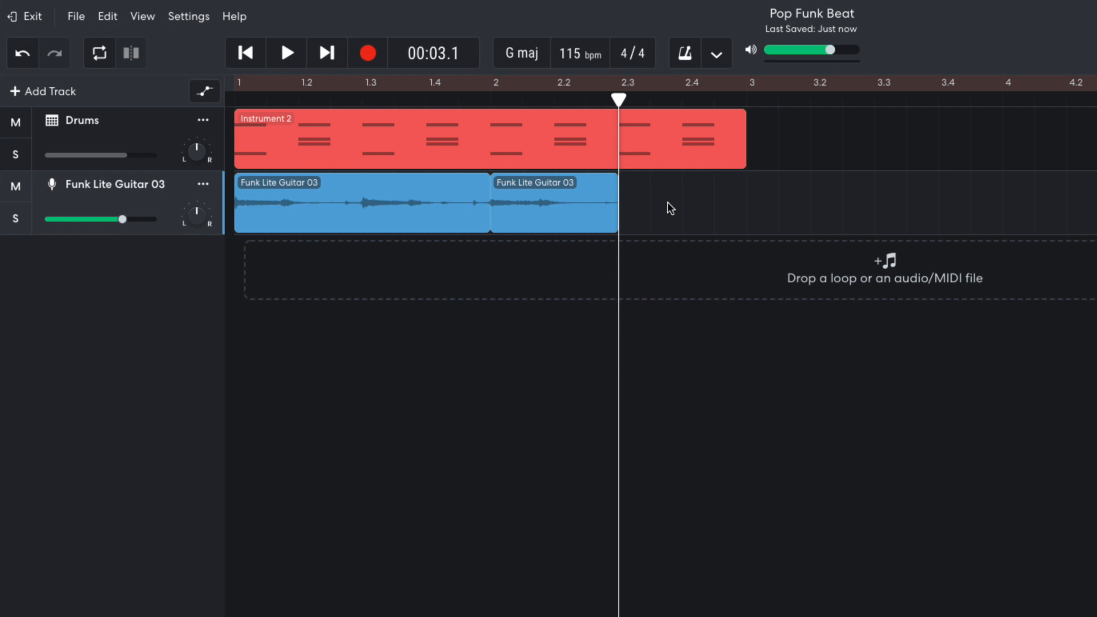
# Copy the guitar piece that starts at bar 2 to beat 2.3 and play the edited loop from the beginning.
pyautogui.click(553, 204)
pyautogui.moveTo(539, 203); pyautogui.dragTo(666, 197)
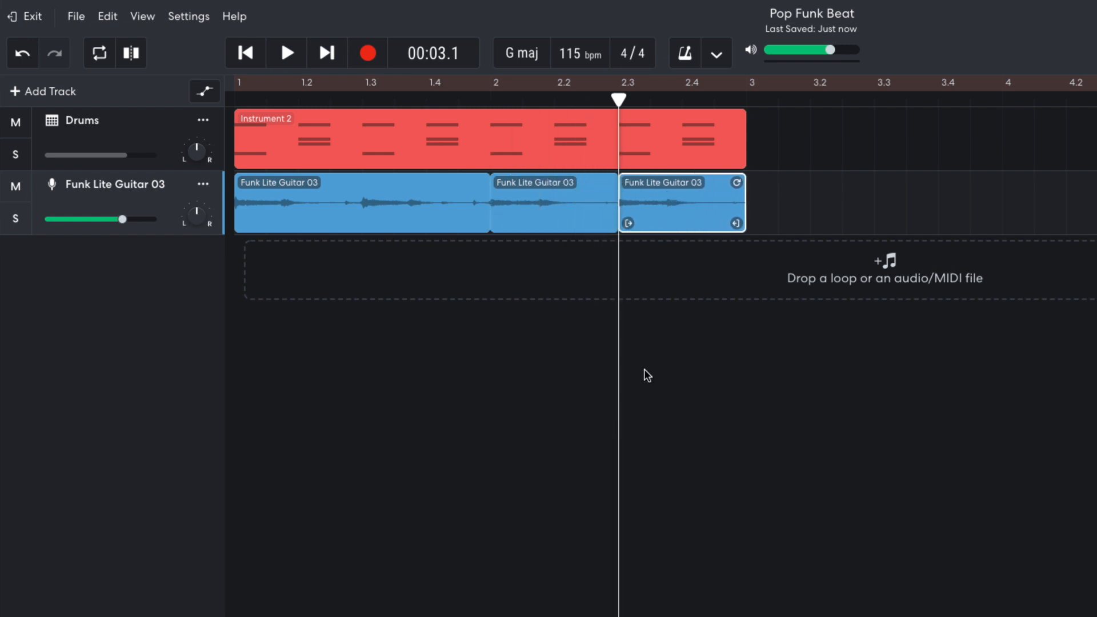
pyautogui.click(245, 53)
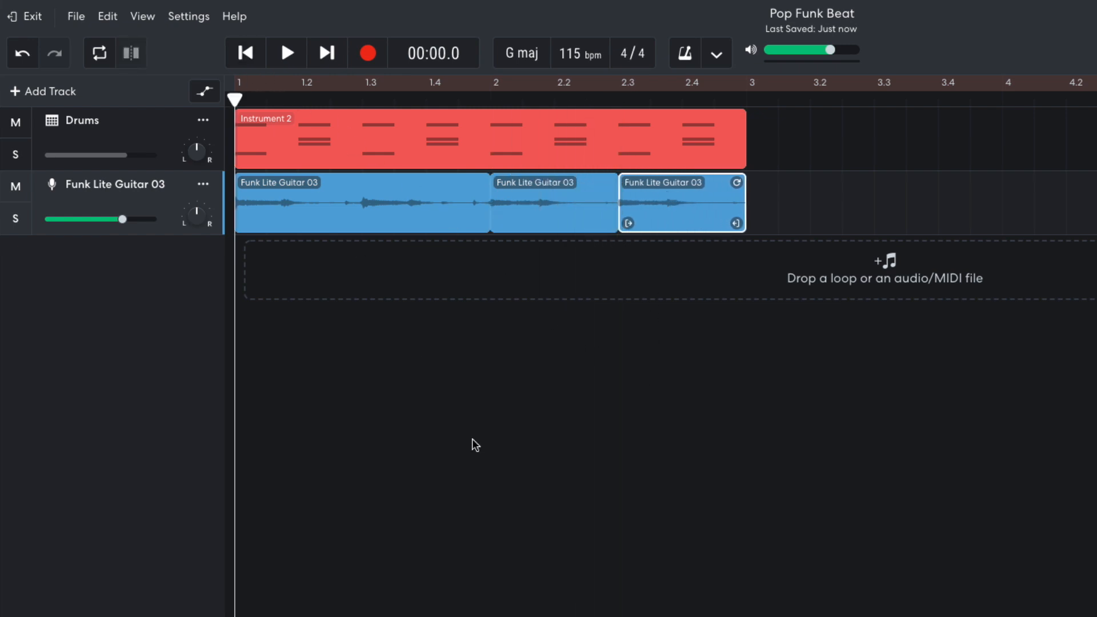
pyautogui.press('space')
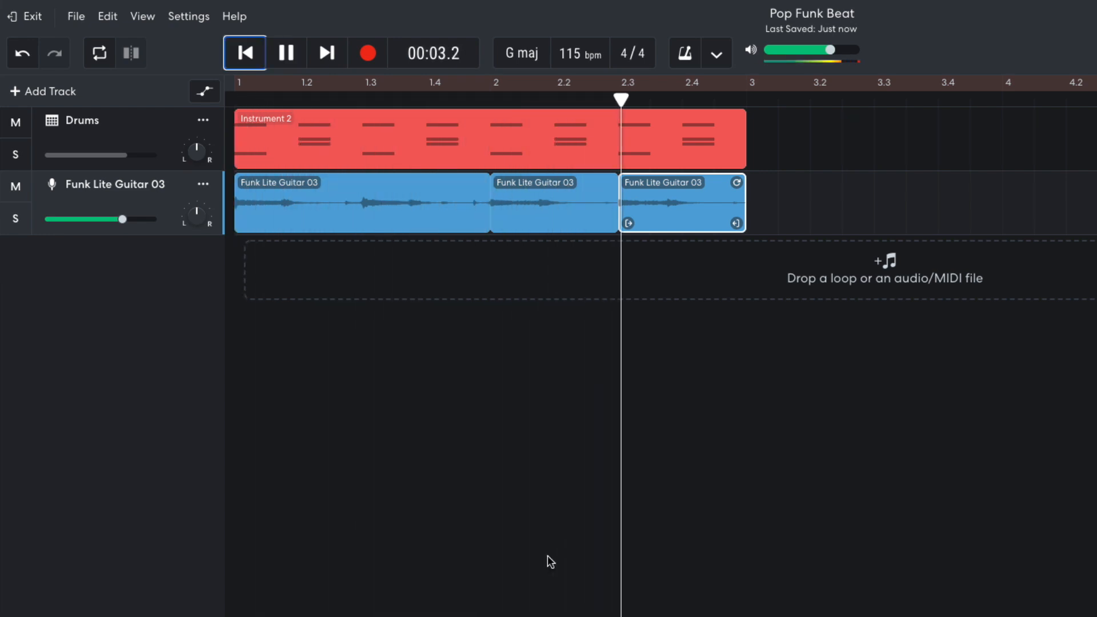
pyautogui.press('space')
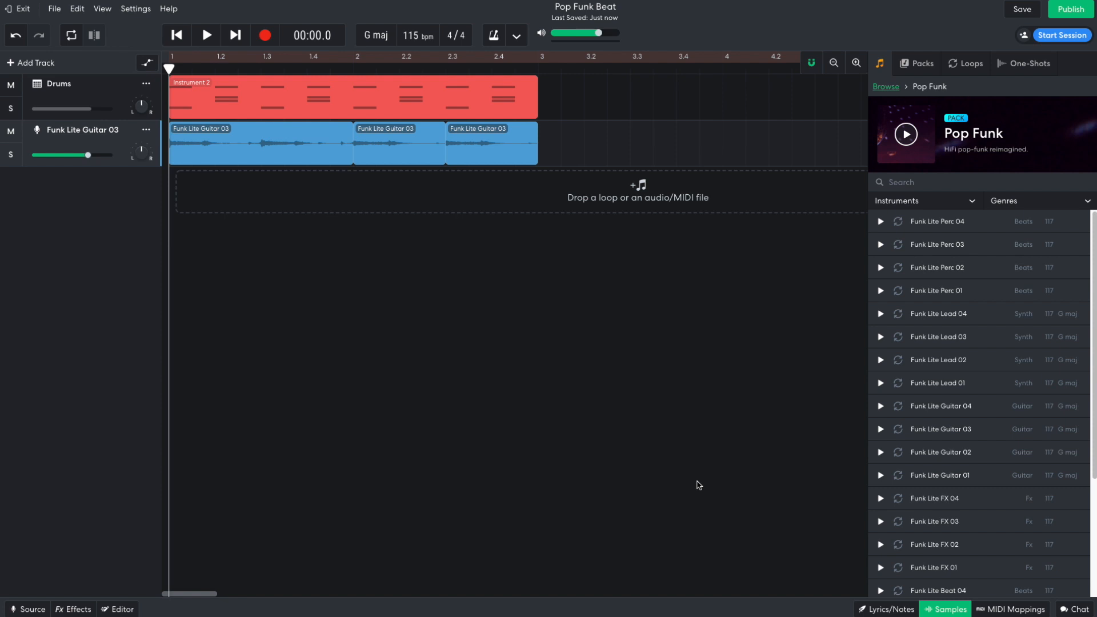
# Add the Funk Lite Lead 03 loop on a new track, align it to the start of bar 1 and play the arrangement.
pyautogui.moveTo(922, 339); pyautogui.dragTo(653, 345)
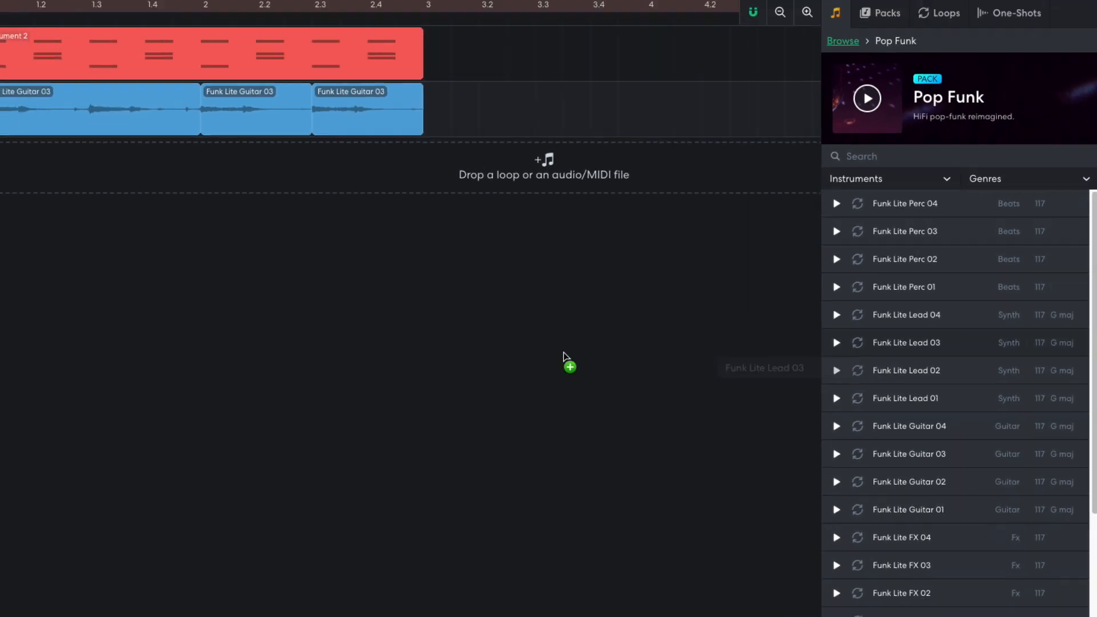
pyautogui.moveTo(563, 352); pyautogui.dragTo(229, 189)
pyautogui.moveTo(330, 192); pyautogui.dragTo(254, 190)
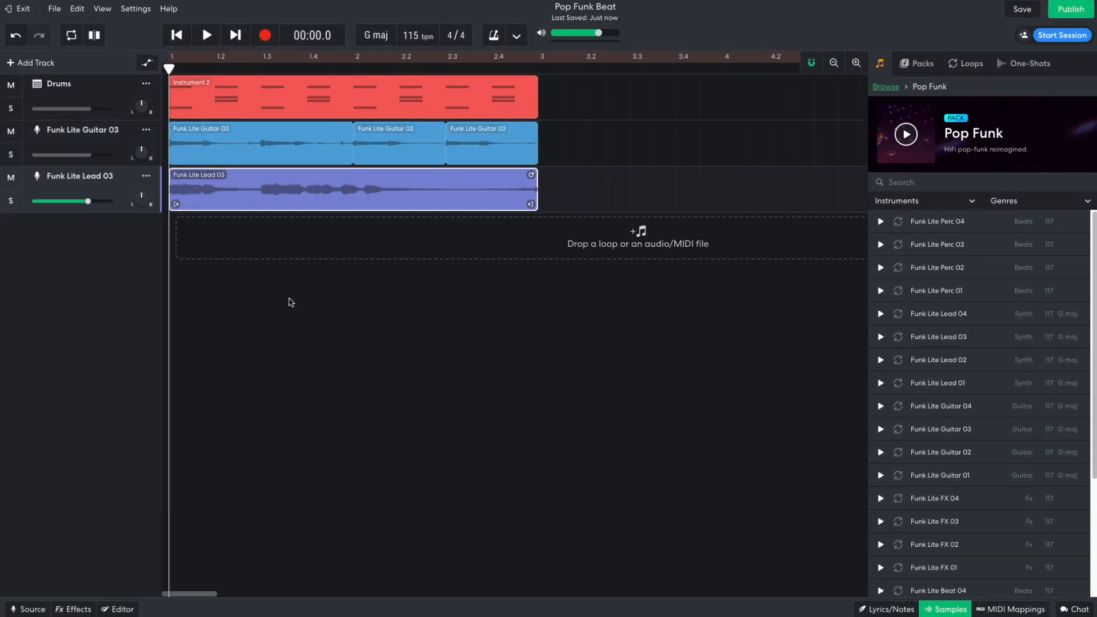
pyautogui.press('space')
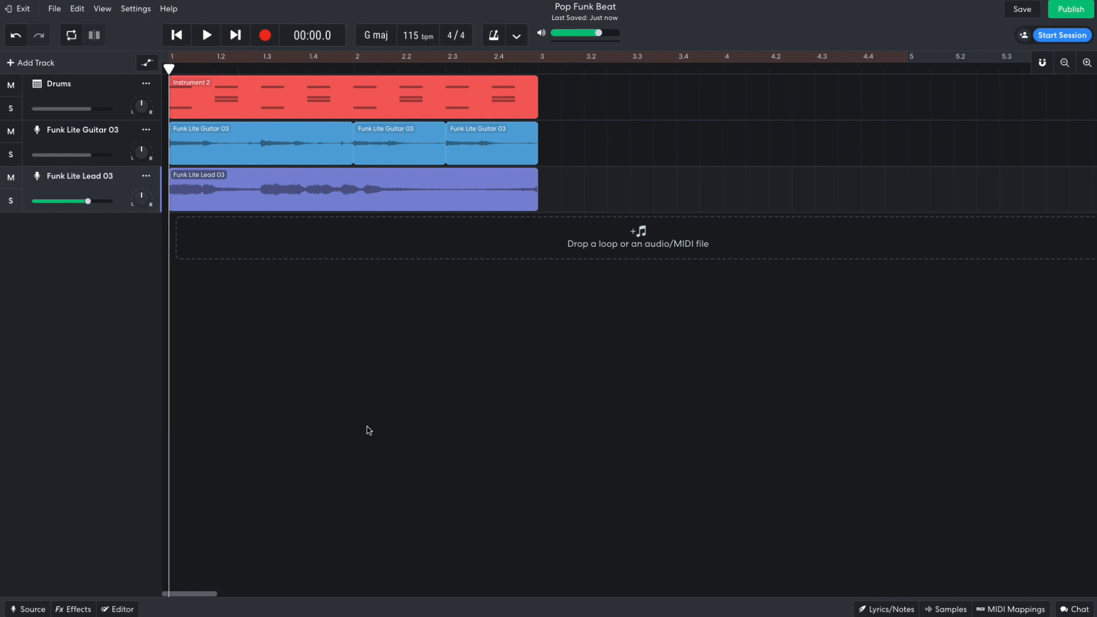
# Add another virtual instrument track, choose a piano from the keyboard instruments and play back its chord part.
pyautogui.click(37, 64)
pyautogui.click(444, 216)
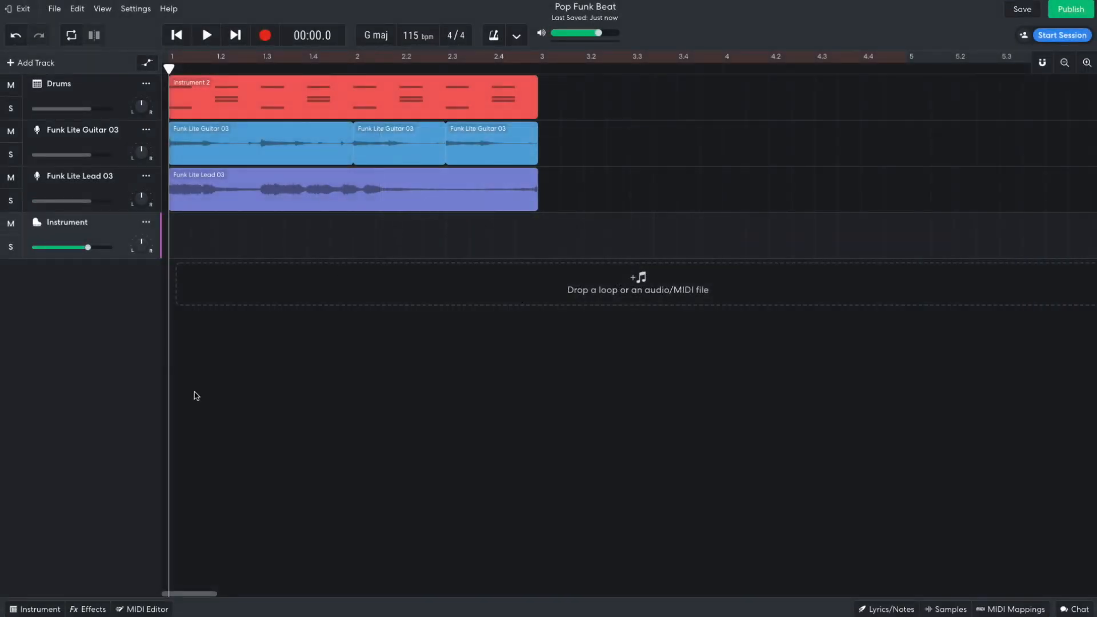
pyautogui.click(42, 609)
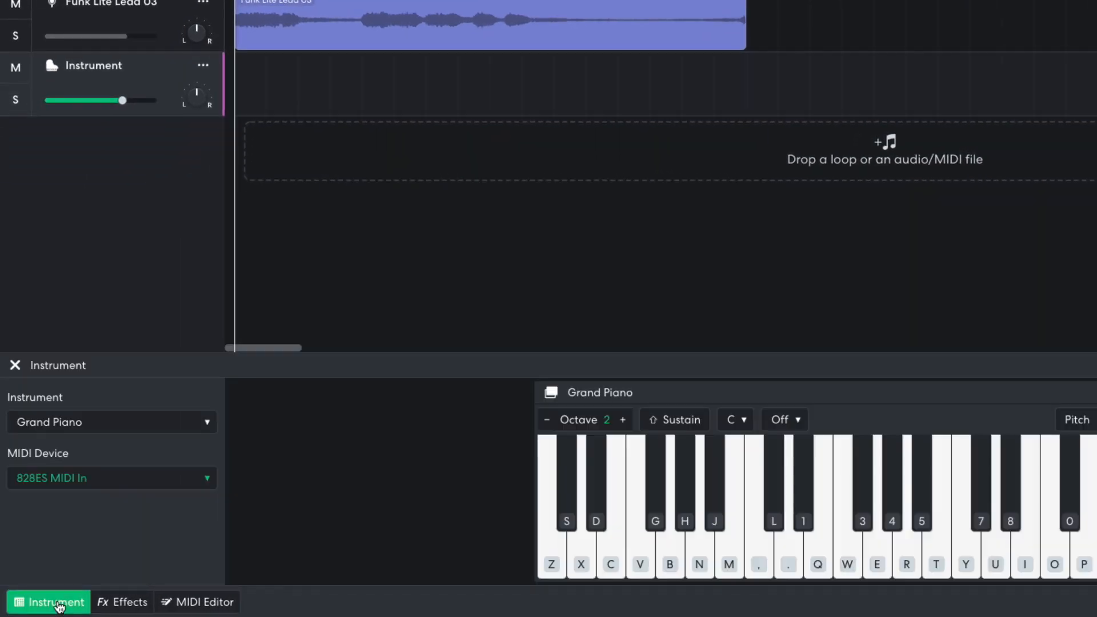
pyautogui.click(81, 421)
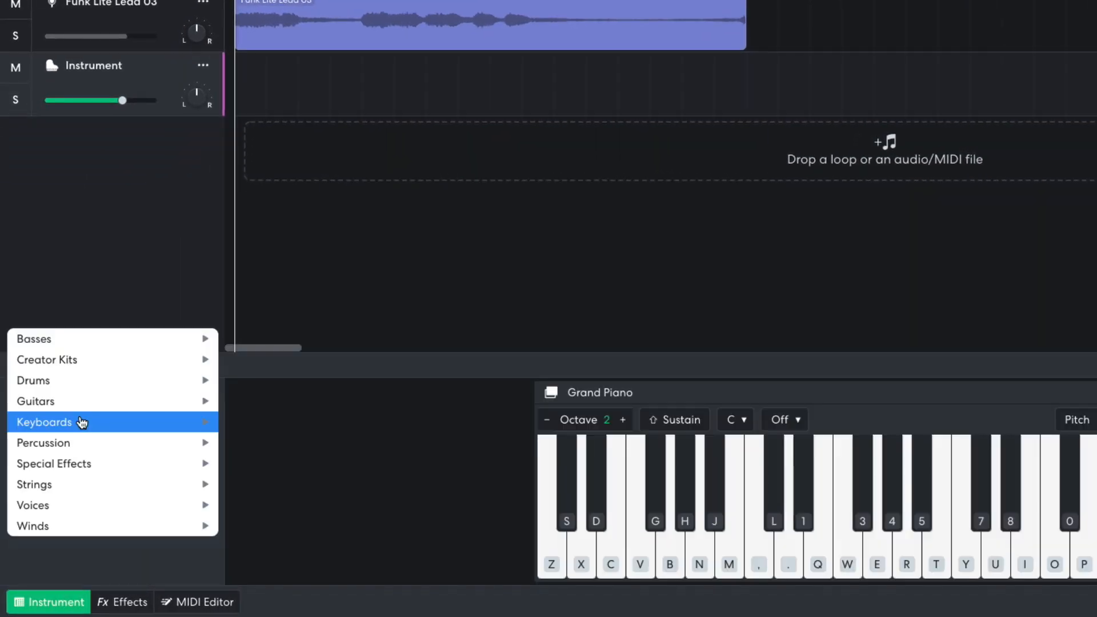
pyautogui.moveTo(97, 422)
pyautogui.moveTo(251, 421)
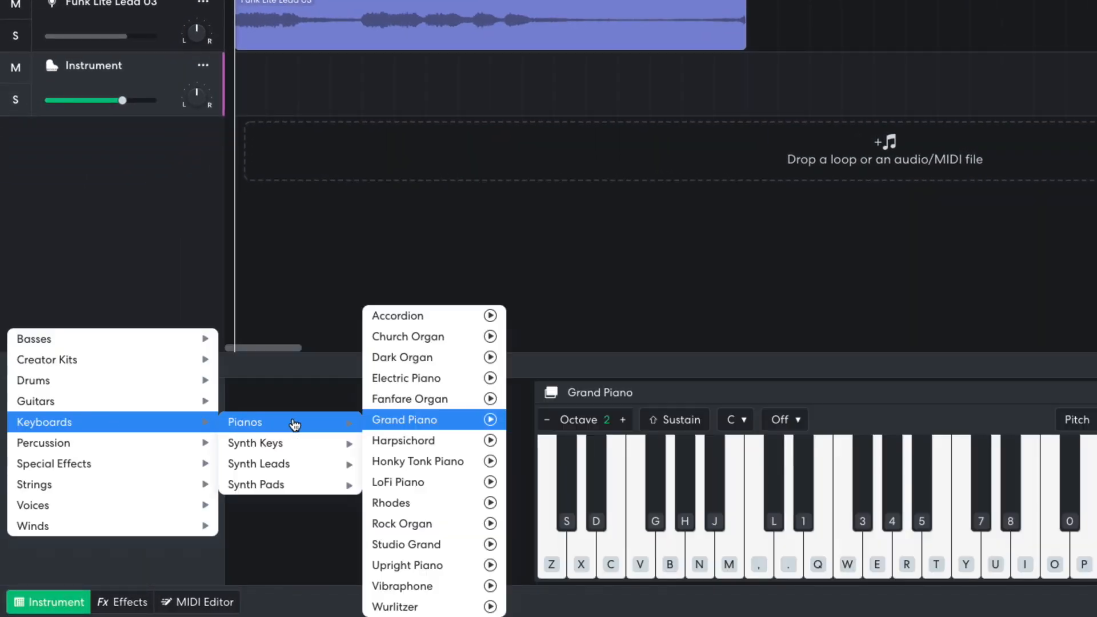
pyautogui.click(418, 565)
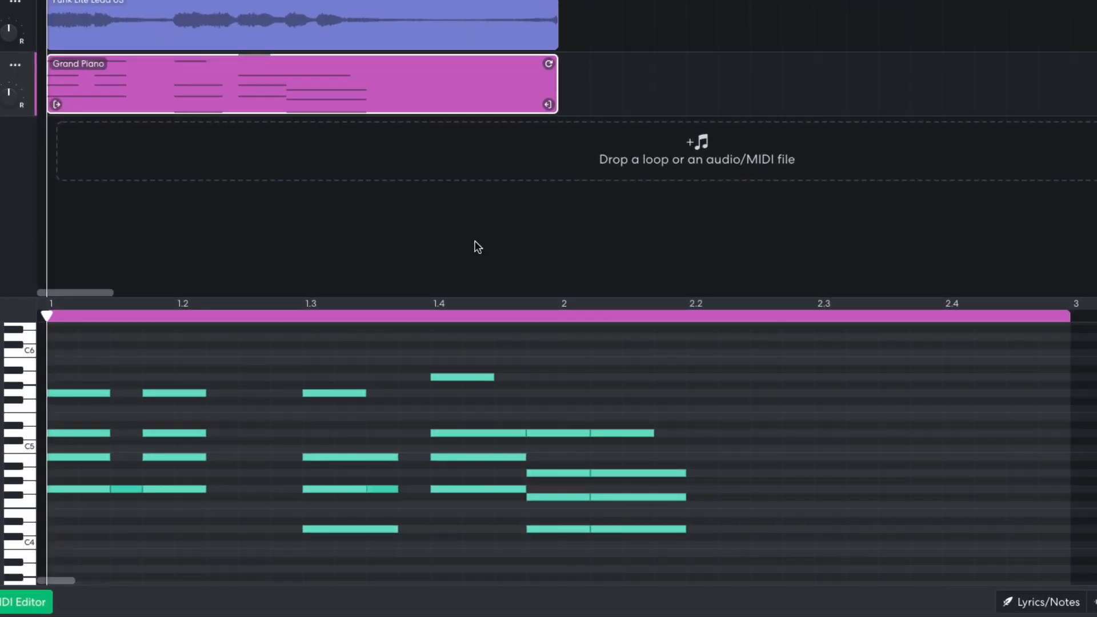
pyautogui.press('space')
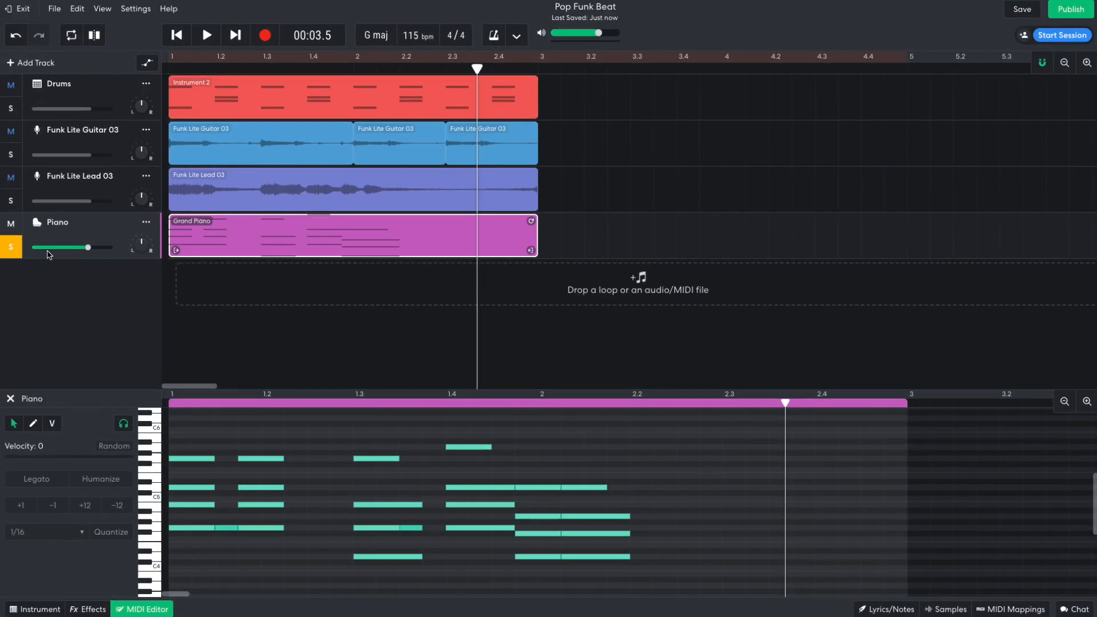
# Play the drums, guitar, lead and piano tracks together from the start of bar 1.
pyautogui.click(175, 64)
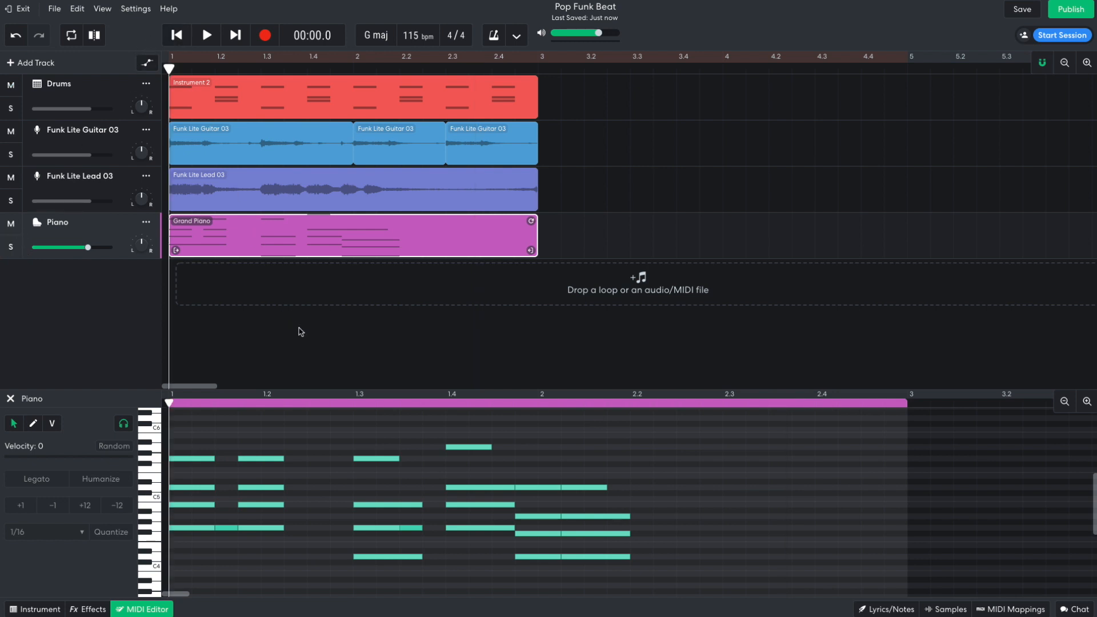
pyautogui.press('space')
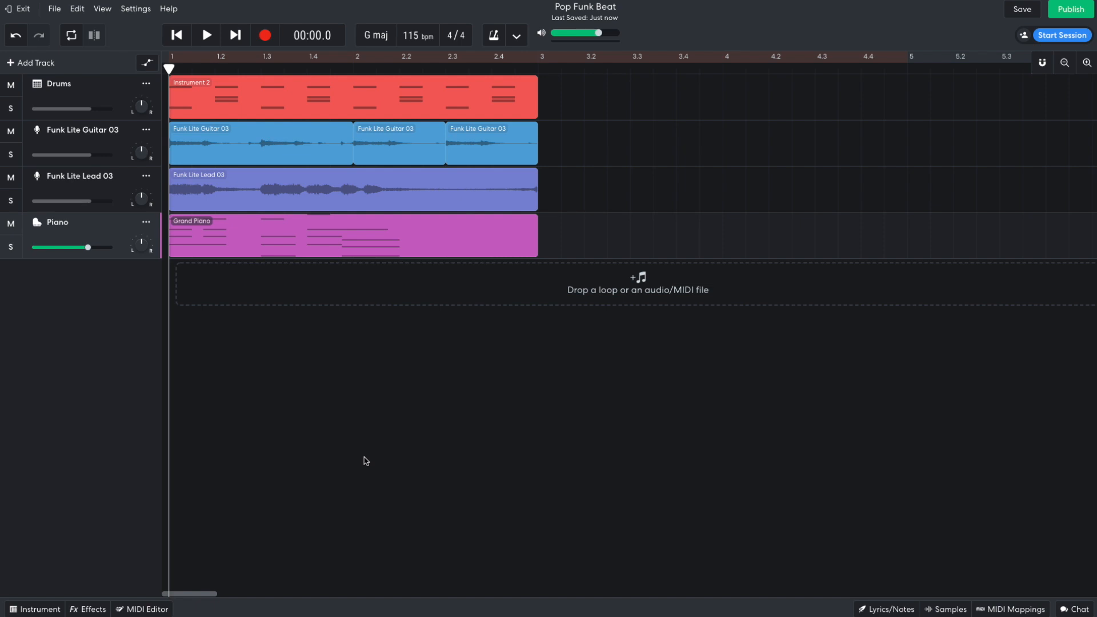
# Add another virtual instrument track, choose the Deep House synth bass and play the arrangement with its bass line.
pyautogui.click(45, 65)
pyautogui.click(423, 216)
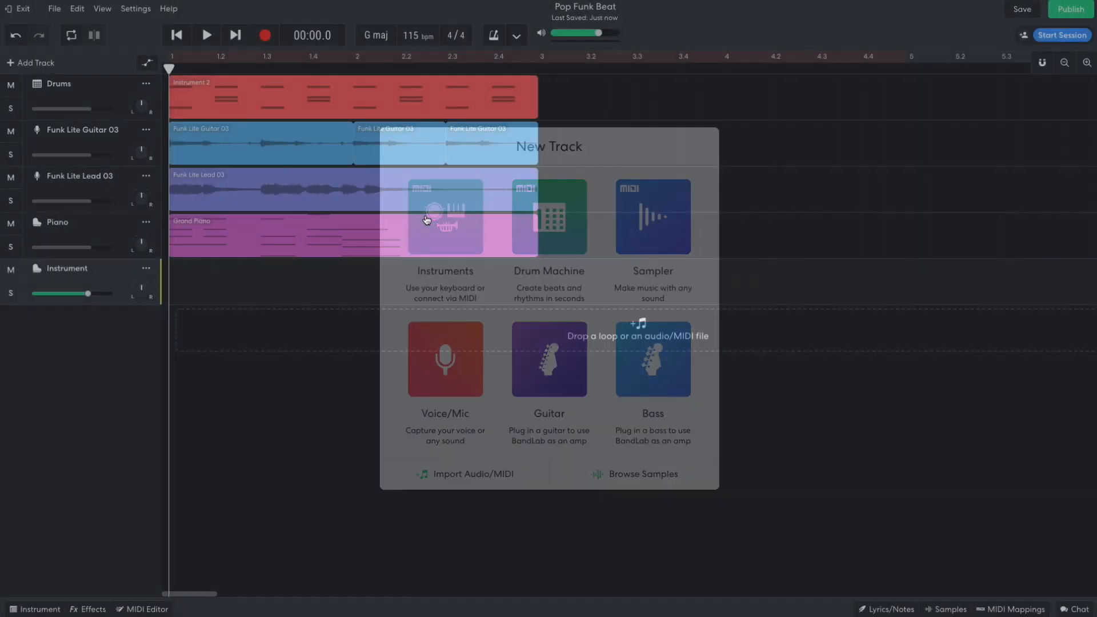
pyautogui.click(52, 608)
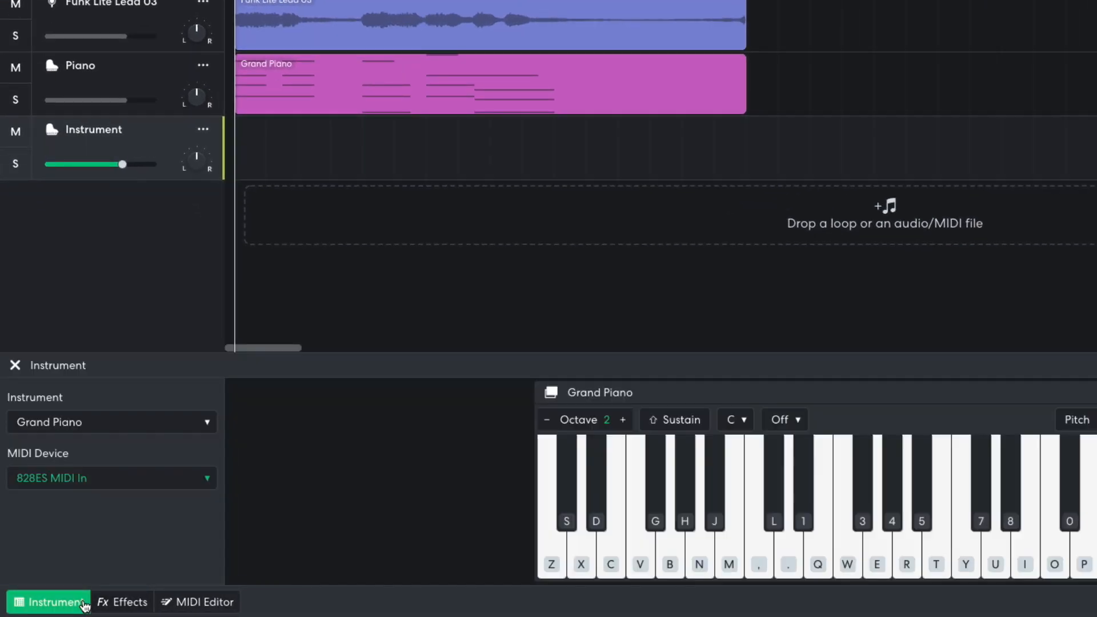
pyautogui.click(113, 432)
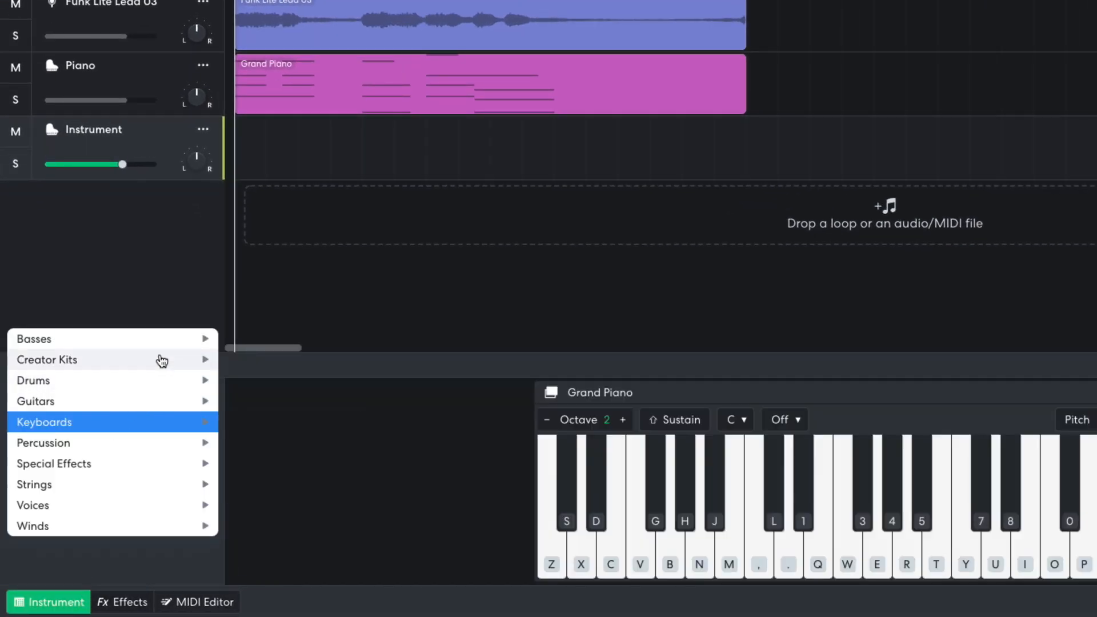
pyautogui.moveTo(166, 343)
pyautogui.moveTo(282, 399)
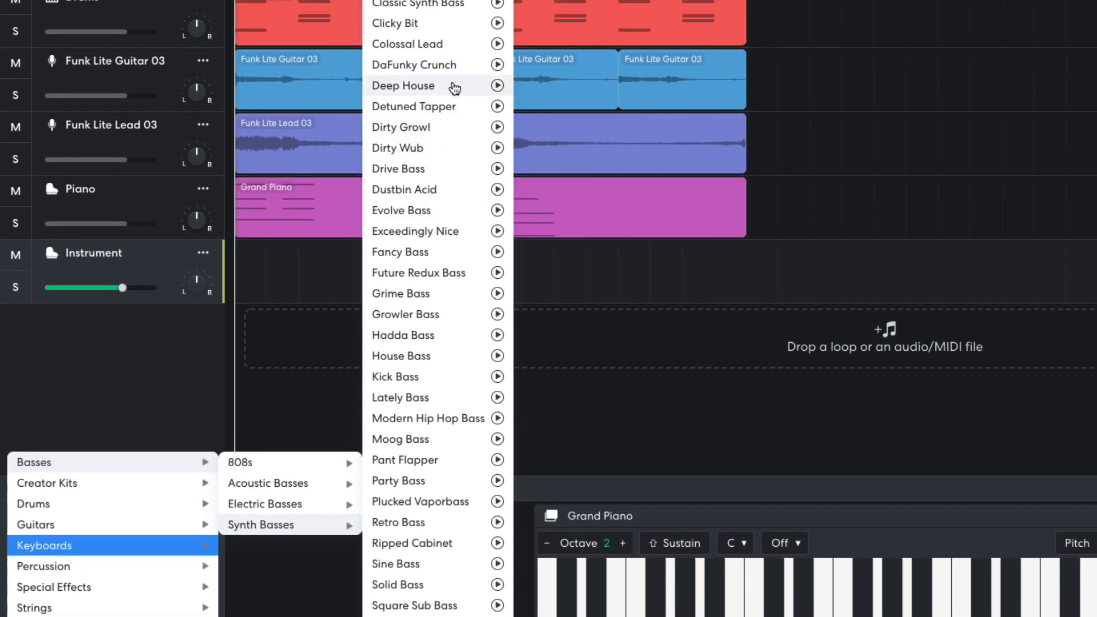
pyautogui.click(454, 87)
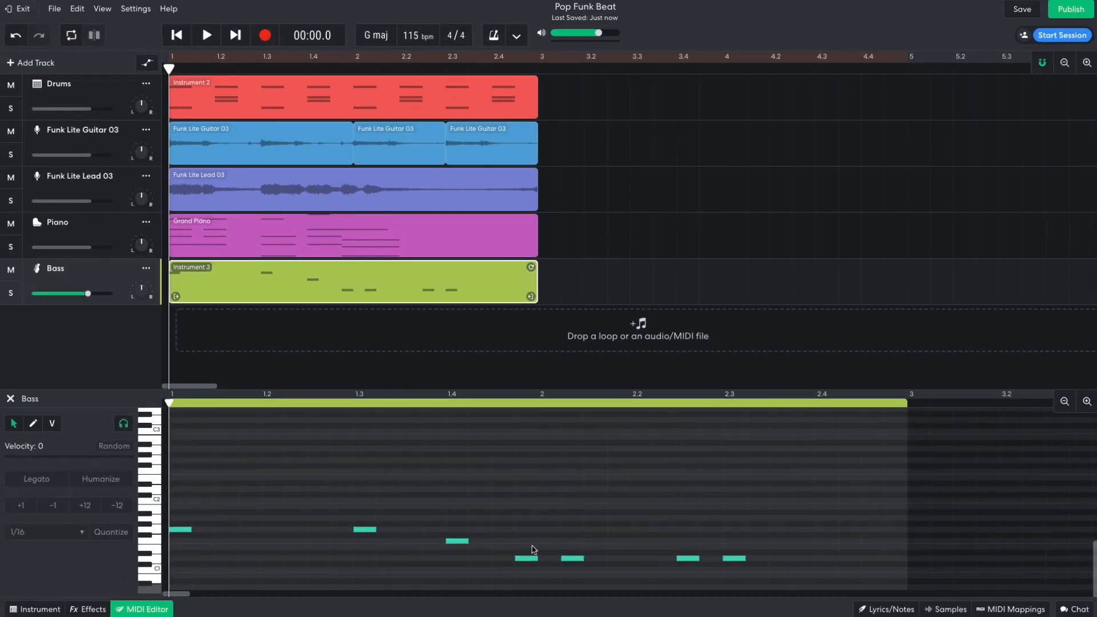
pyautogui.press('space')
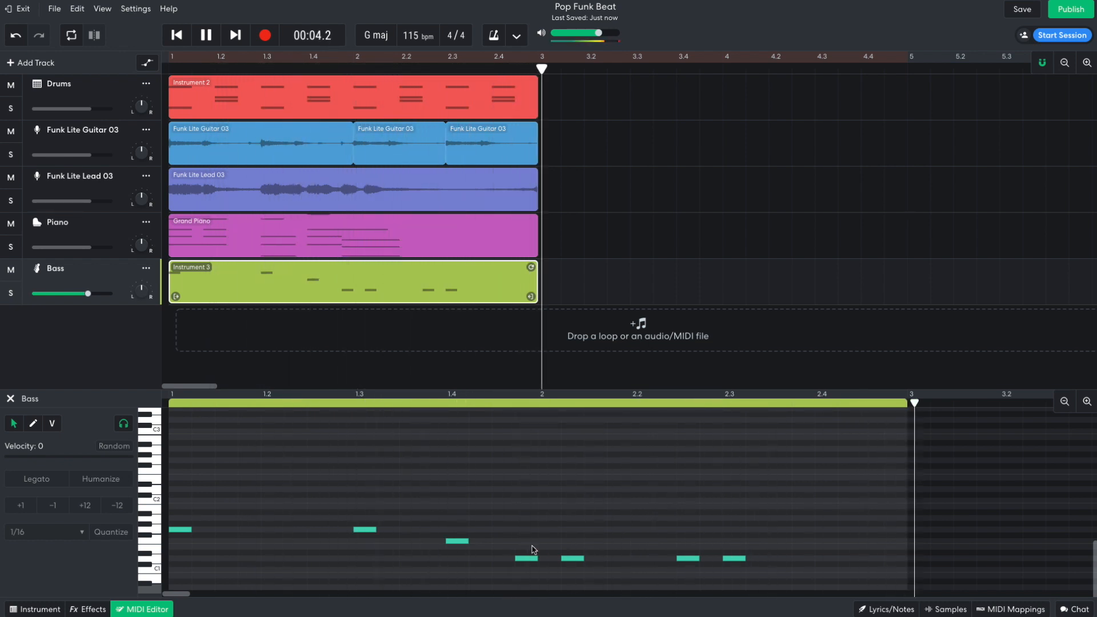
pyautogui.press('space')
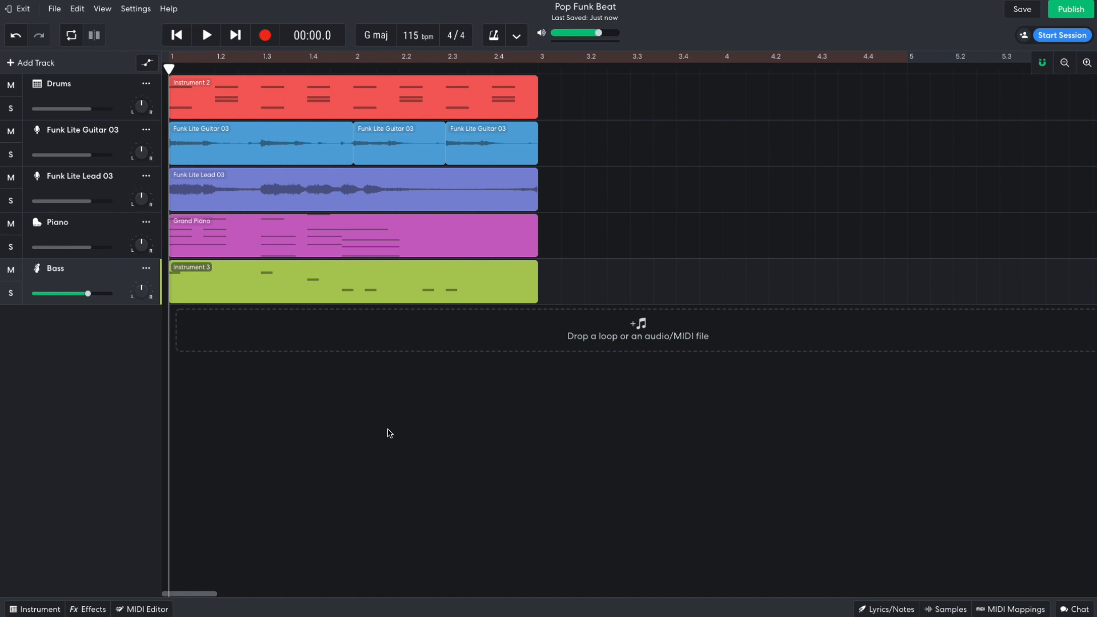
# Search the loops for "shaker", add Backstreetz Shaker 02 on a new track and align it to the start of bar 1.
pyautogui.click(929, 601)
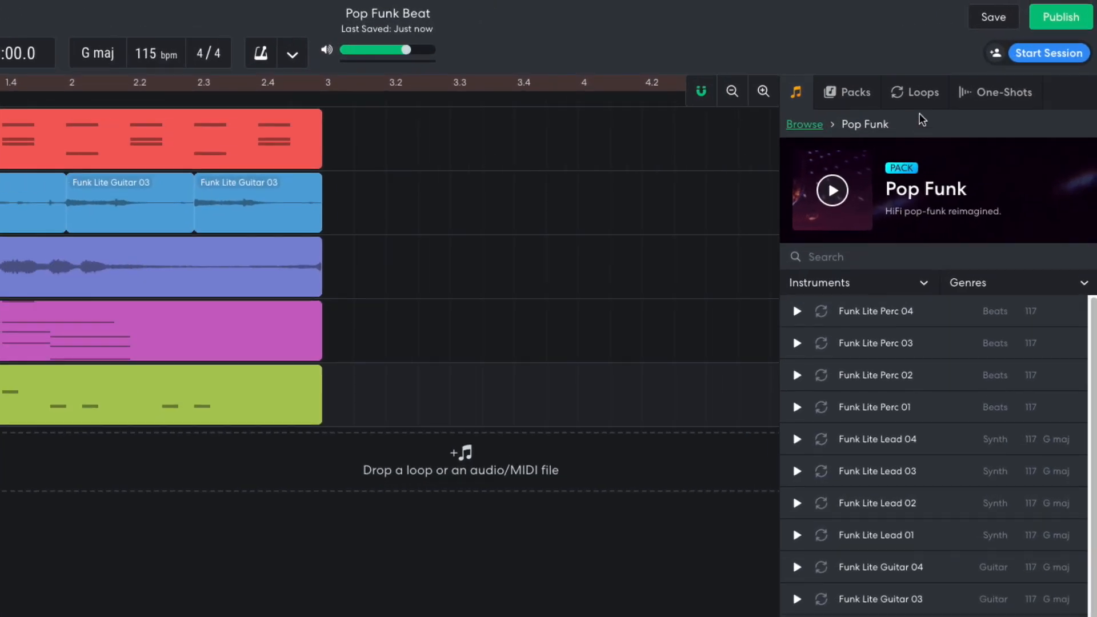
pyautogui.click(972, 68)
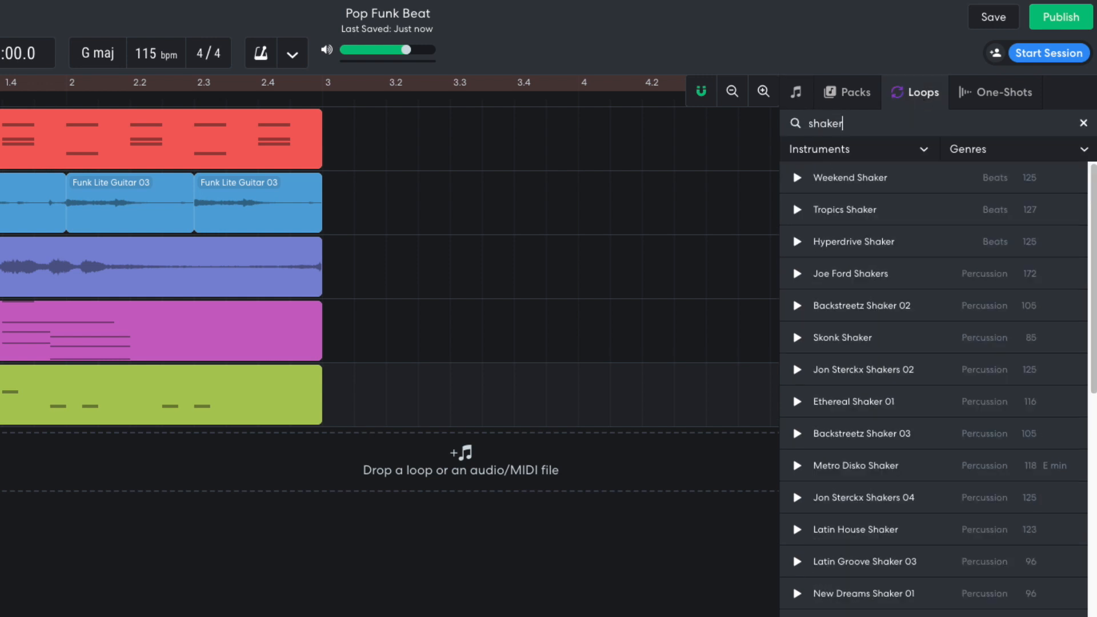
pyautogui.moveTo(862, 307); pyautogui.dragTo(130, 457)
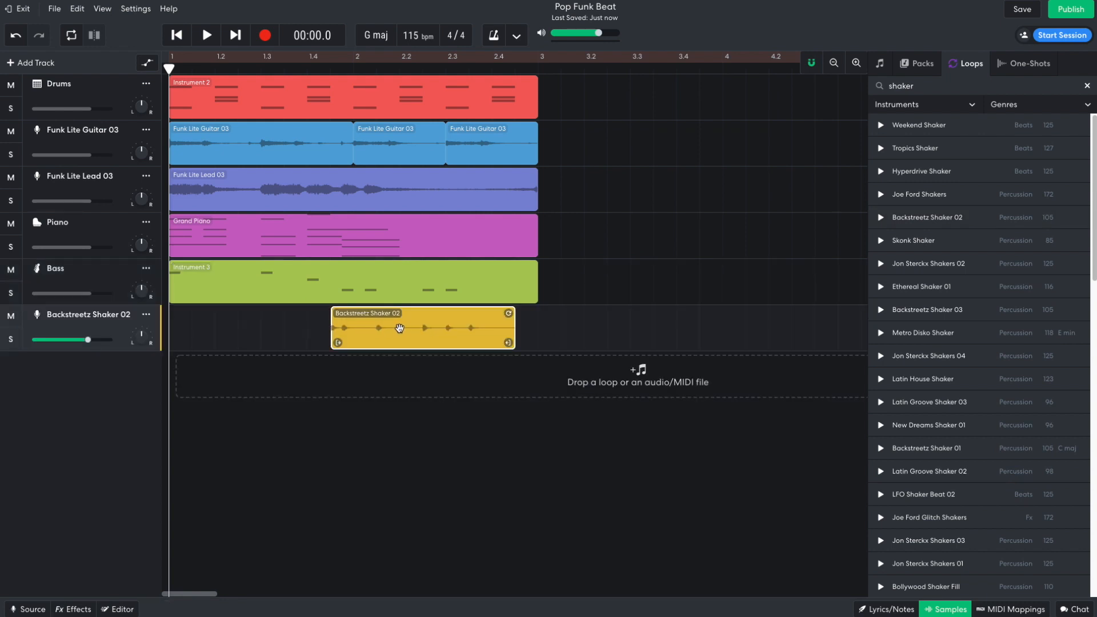
pyautogui.moveTo(400, 327); pyautogui.dragTo(232, 327)
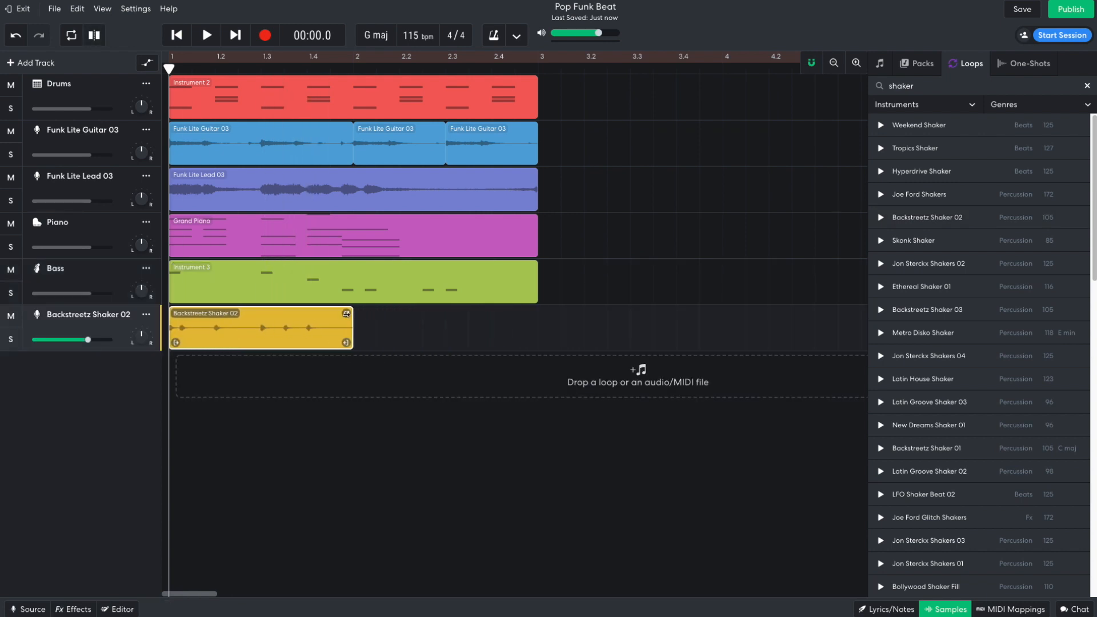
# Loop the shaker clip up to the start of bar 3 and play the arrangement.
pyautogui.moveTo(346, 314); pyautogui.dragTo(518, 286)
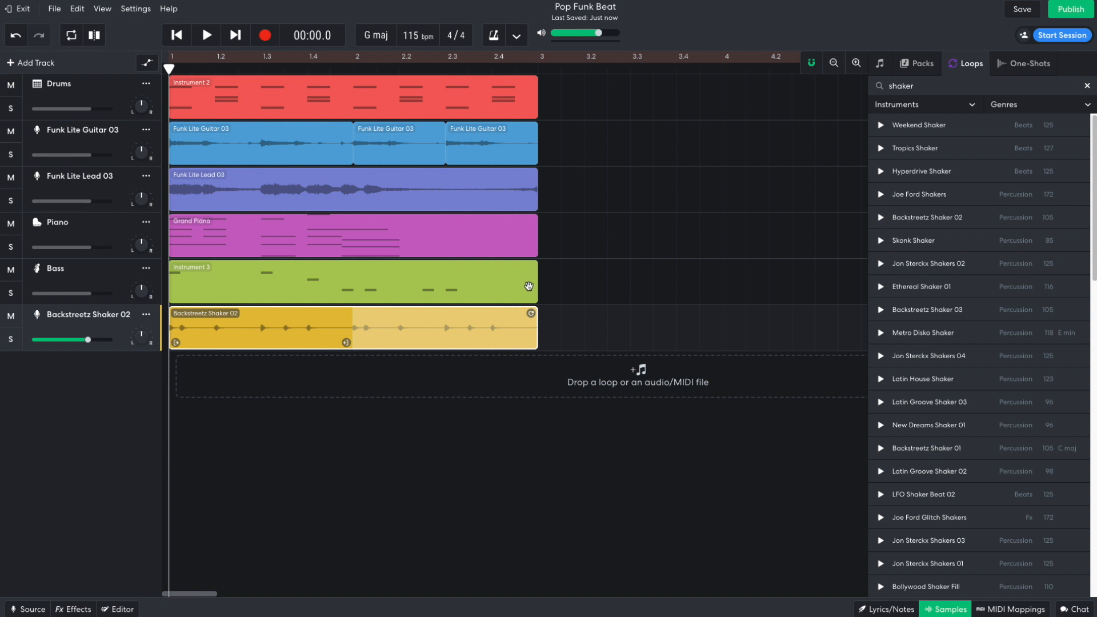
pyautogui.press('space')
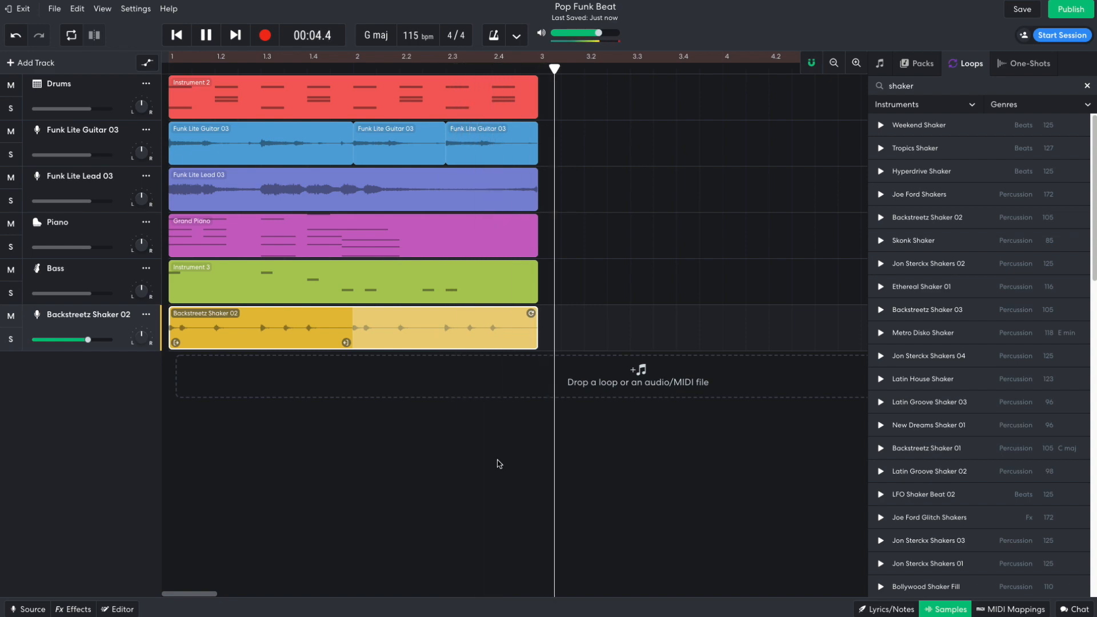
pyautogui.press('space')
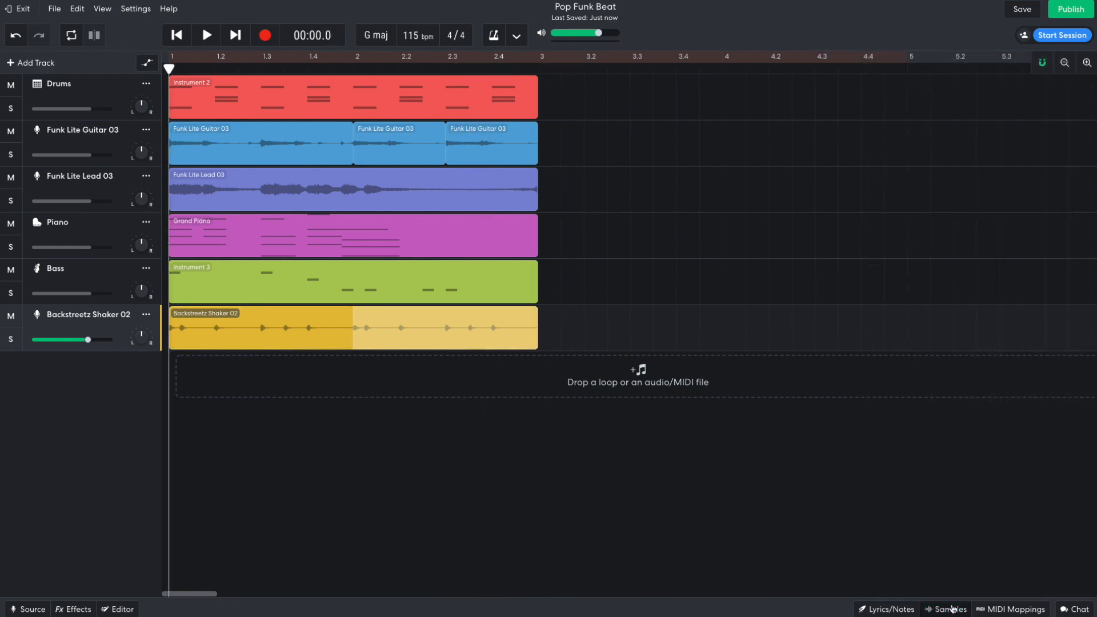
# Search the loops for "ride", add High On The Ride Drum Groove 03 on a new track and align it to bar 1.
pyautogui.click(951, 609)
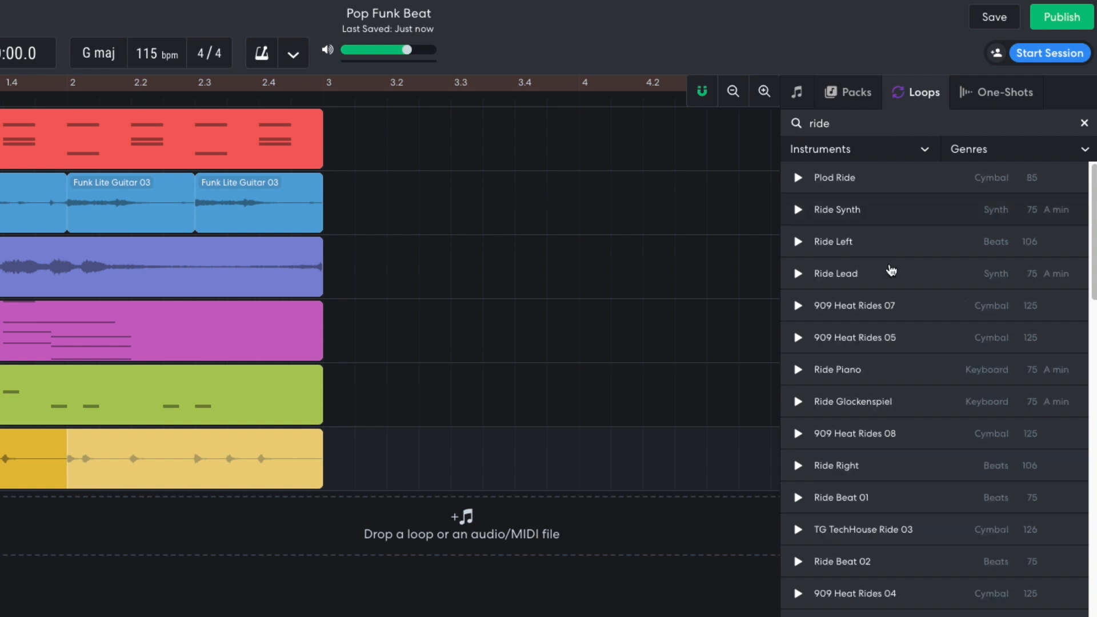
pyautogui.scroll(-15, 886, 504)
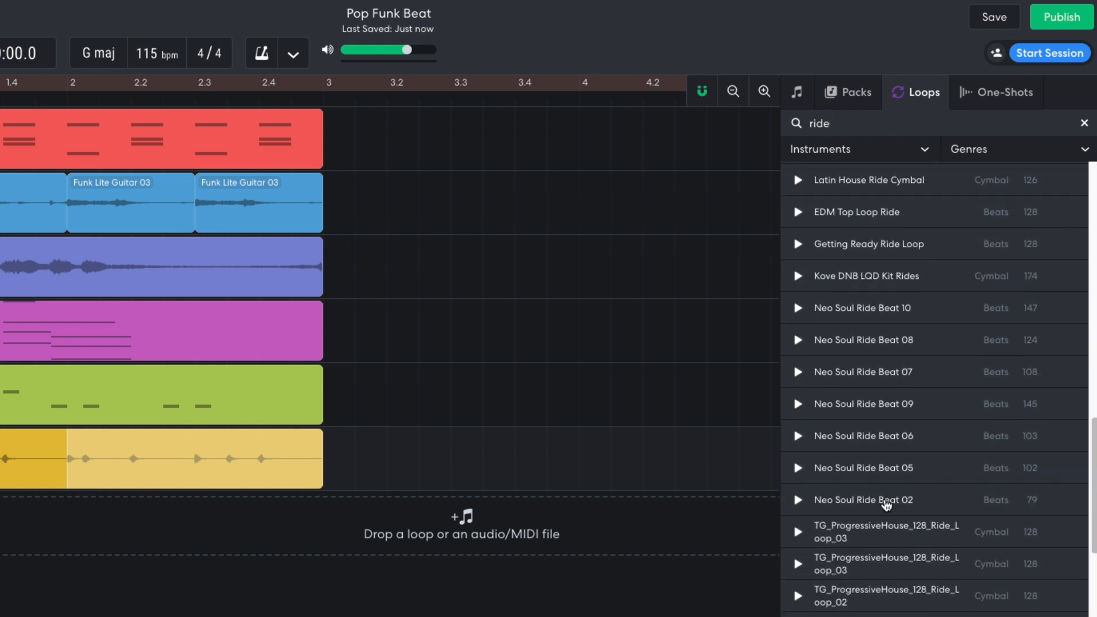
pyautogui.scroll(-5, 886, 504)
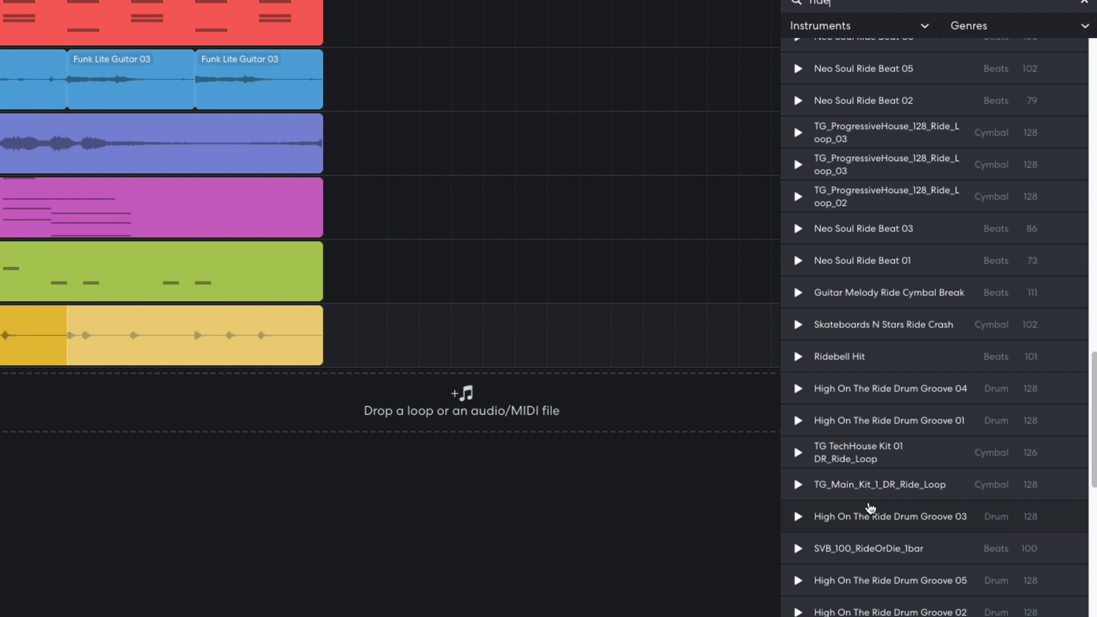
pyautogui.moveTo(871, 508); pyautogui.dragTo(242, 451)
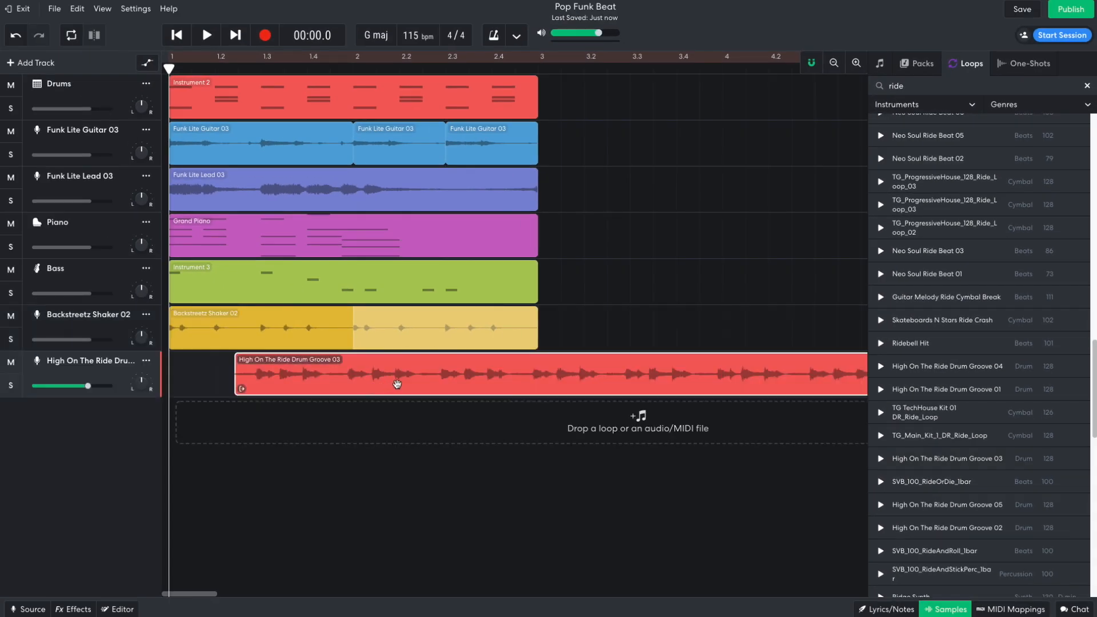
pyautogui.moveTo(397, 383); pyautogui.dragTo(295, 385)
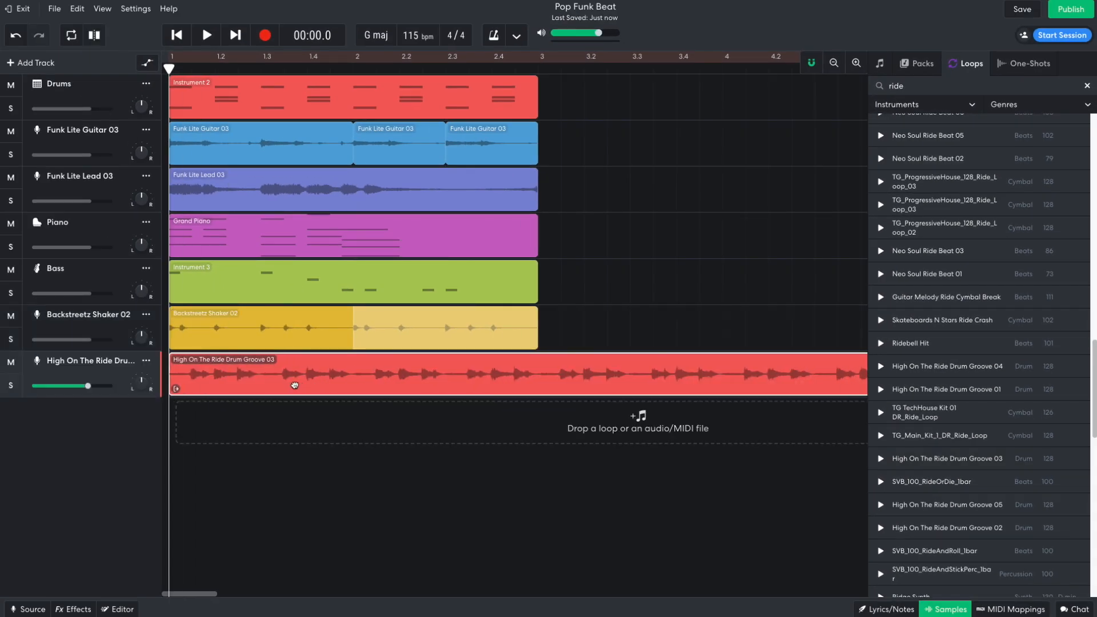
# Split the ride groove clip at bar 3, delete the part after it and play the arrangement from the beginning.
pyautogui.click(540, 68)
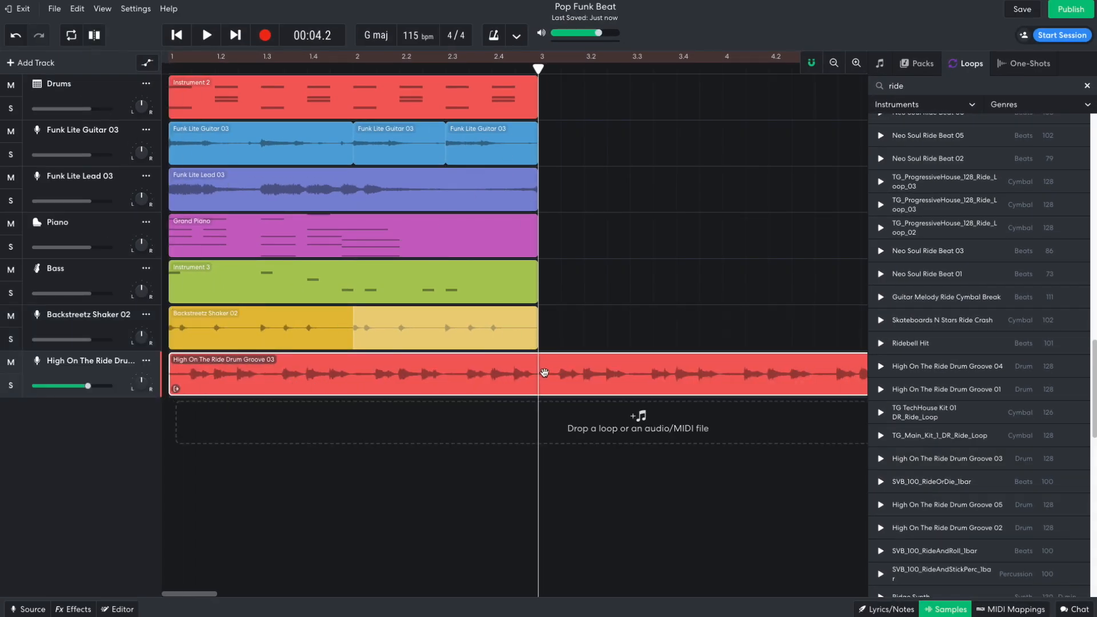
pyautogui.hotkey('ctrl', 'e')
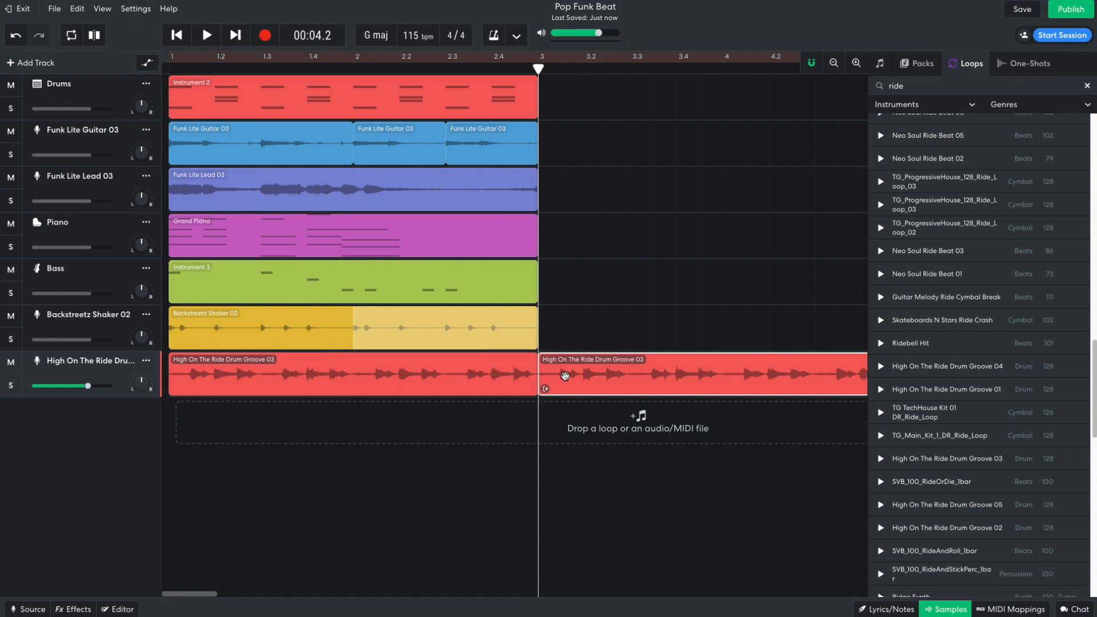
pyautogui.press('Delete')
pyautogui.click(188, 68)
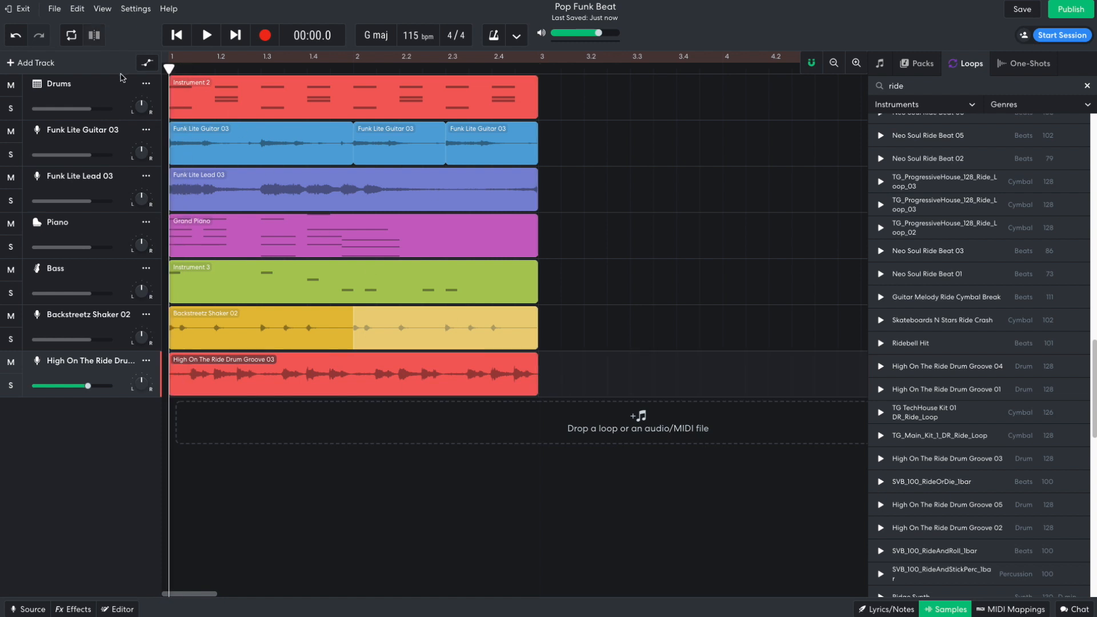
pyautogui.press('space')
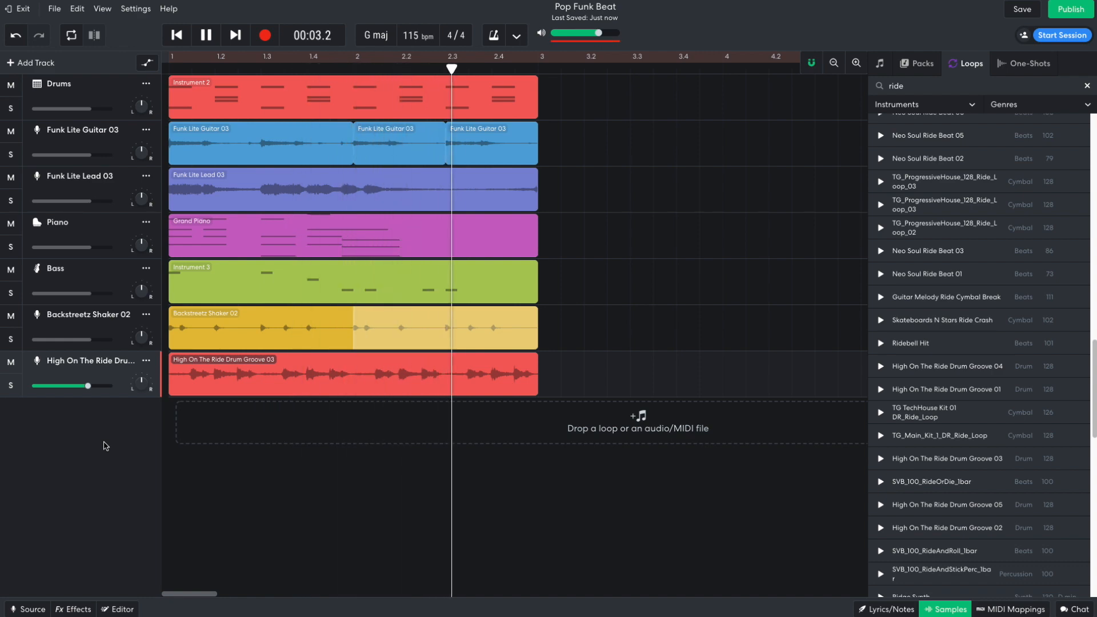
pyautogui.press('space')
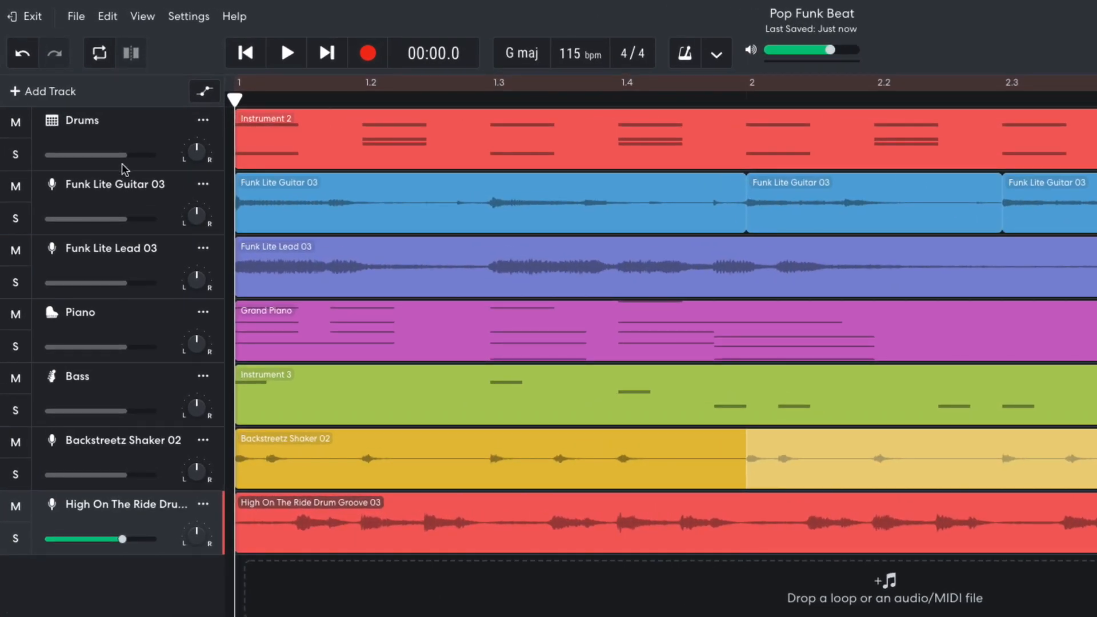
# Lower the piano track's volume to -9.0 dB and all the other tracks to about -5.8 dB.
pyautogui.click(107, 133)
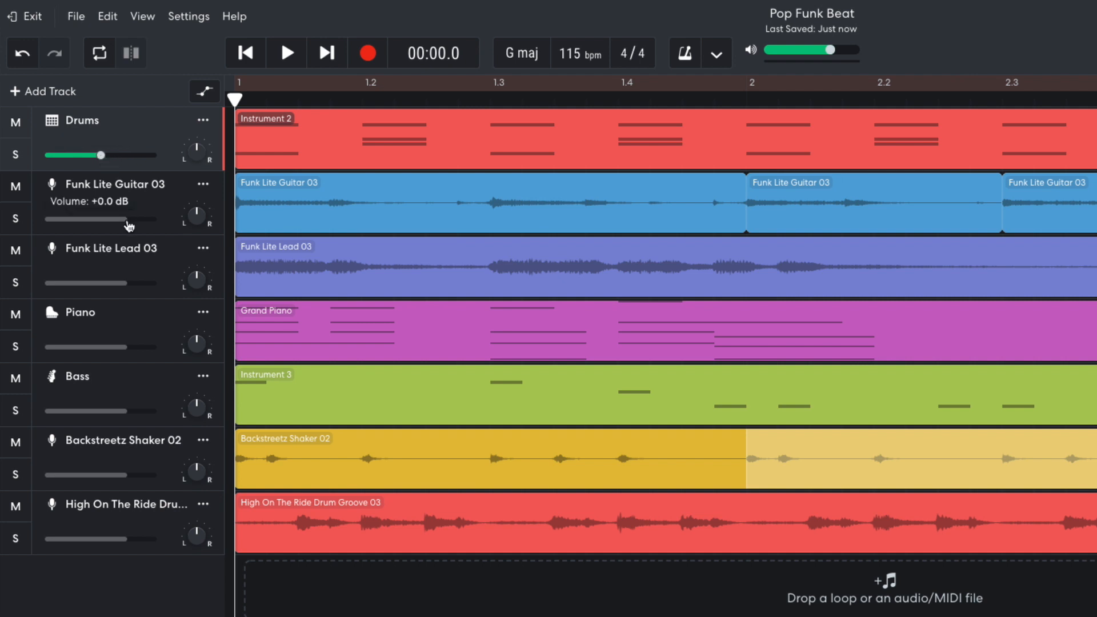
pyautogui.moveTo(129, 220); pyautogui.dragTo(114, 221)
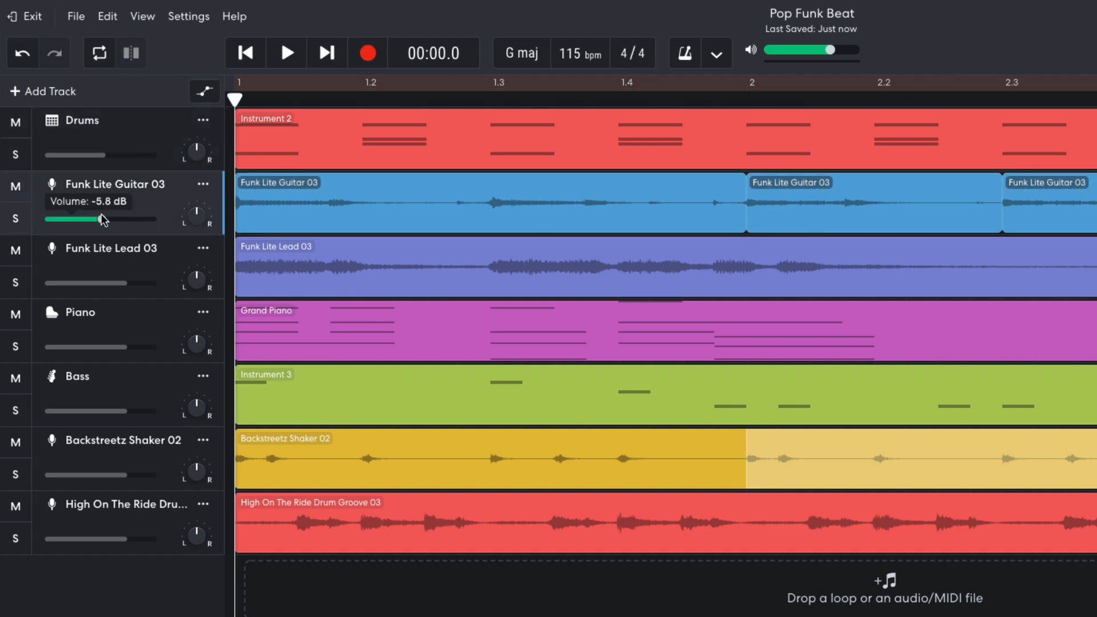
pyautogui.moveTo(127, 283); pyautogui.dragTo(114, 283)
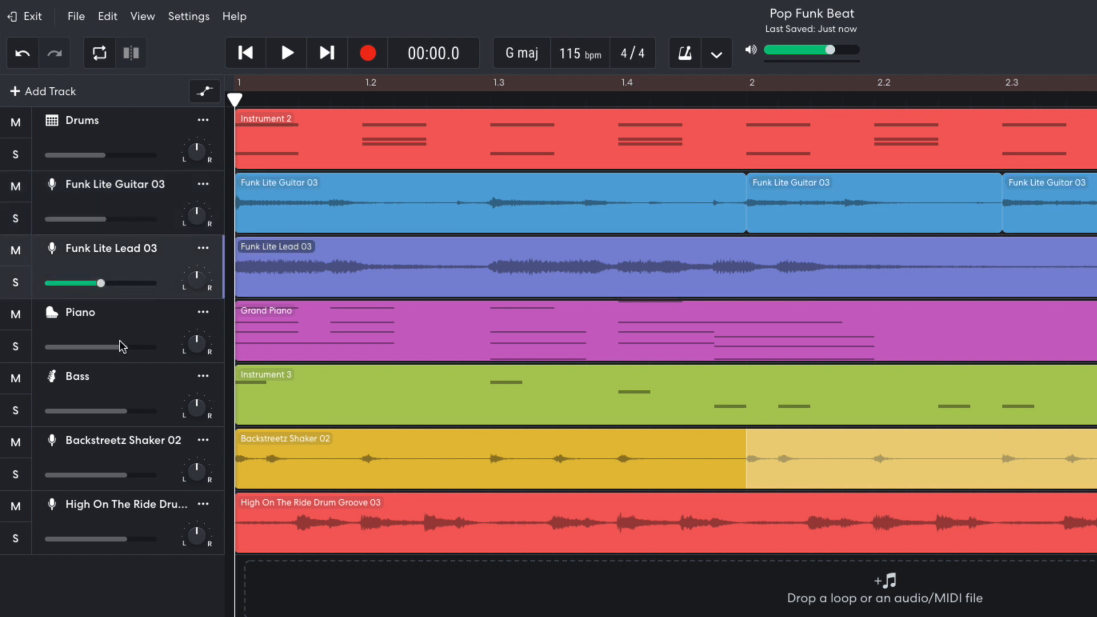
pyautogui.moveTo(125, 347); pyautogui.dragTo(118, 347)
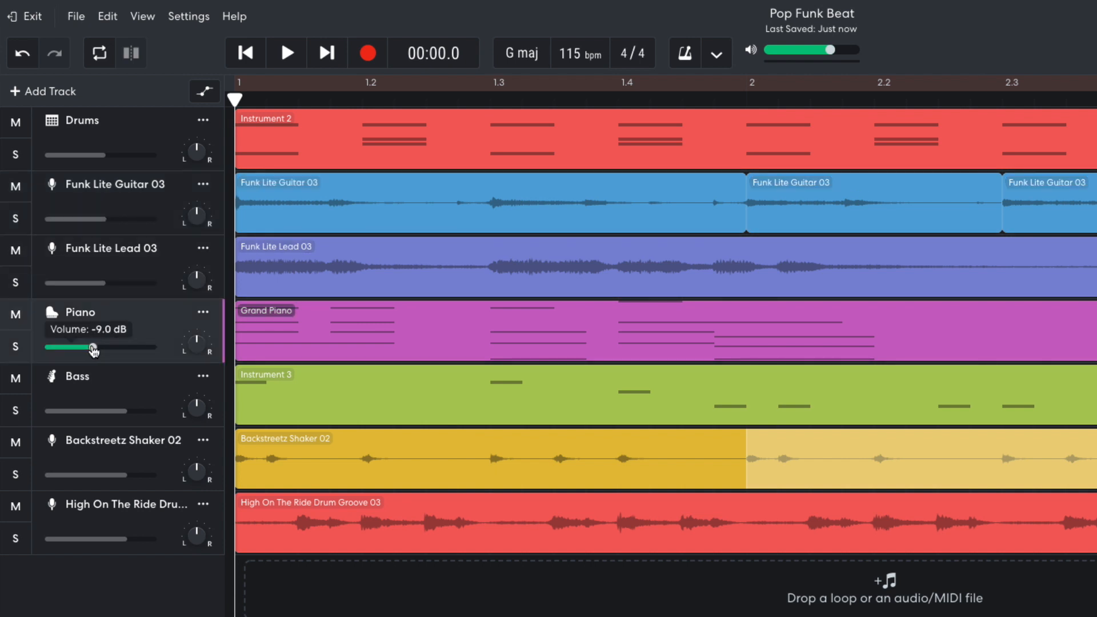
pyautogui.moveTo(121, 410); pyautogui.dragTo(121, 411)
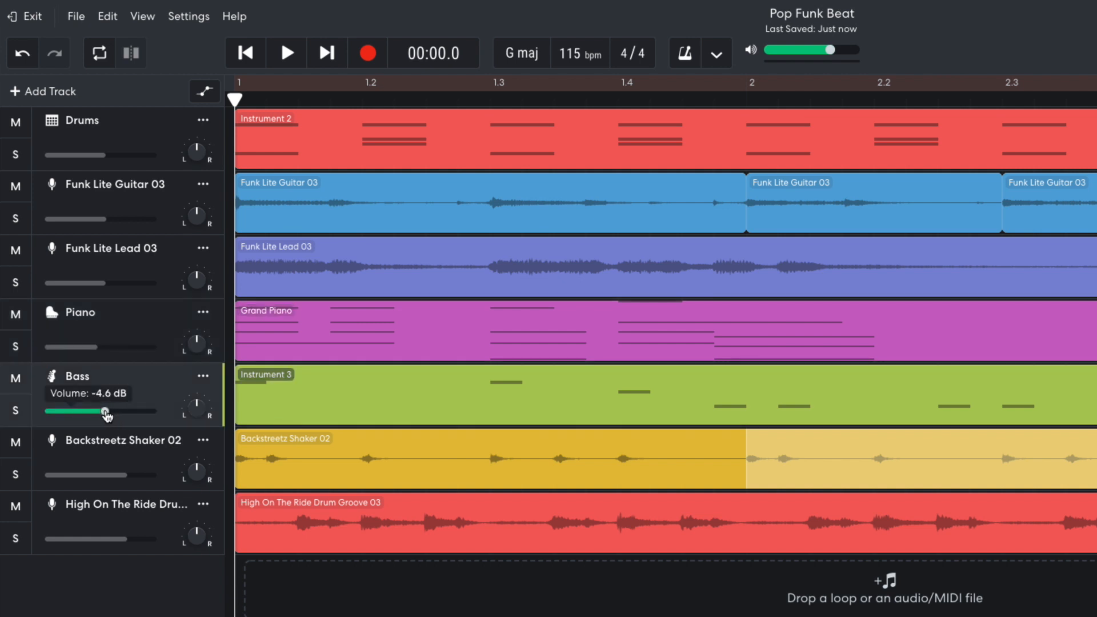
pyautogui.moveTo(124, 475); pyautogui.dragTo(124, 479)
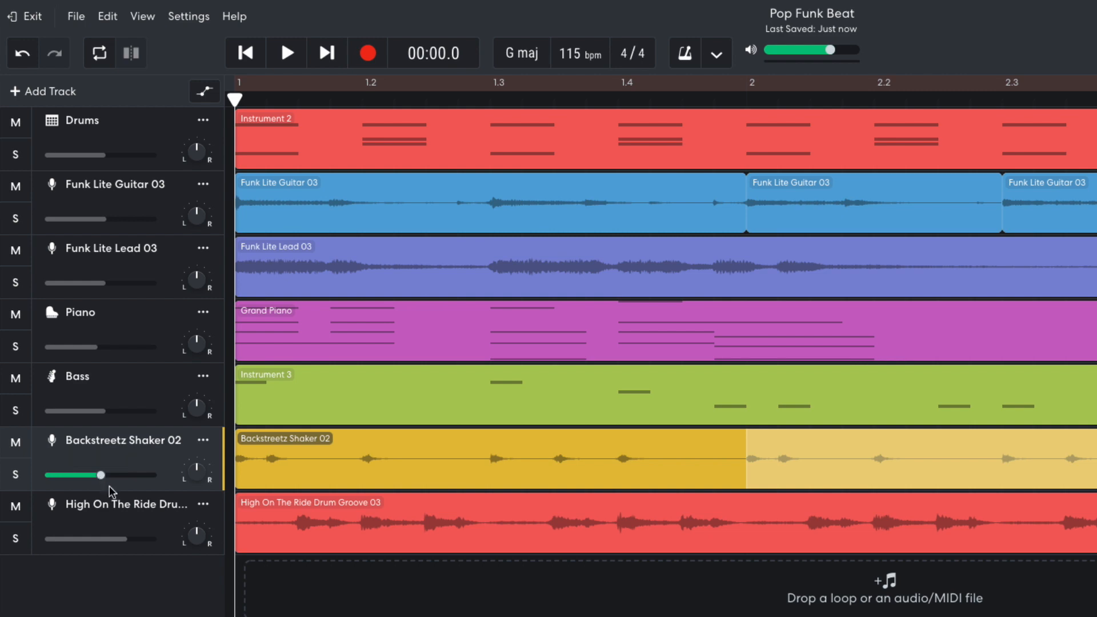
pyautogui.moveTo(124, 539); pyautogui.dragTo(102, 544)
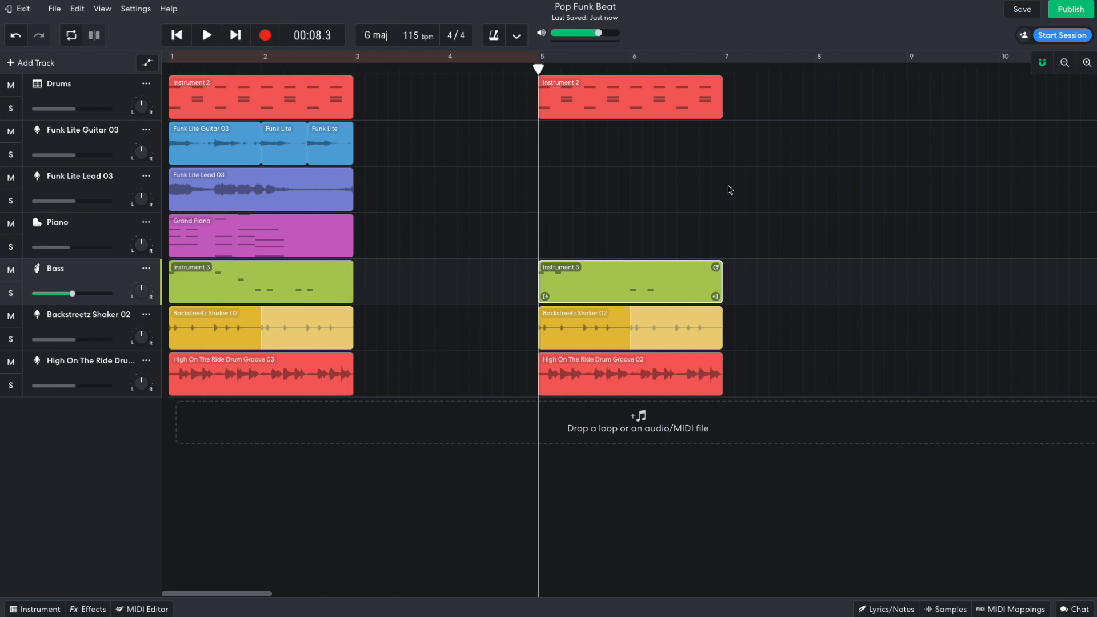
# Open the bass clip at bar 5 for note editing.
pyautogui.doubleClick(609, 278)
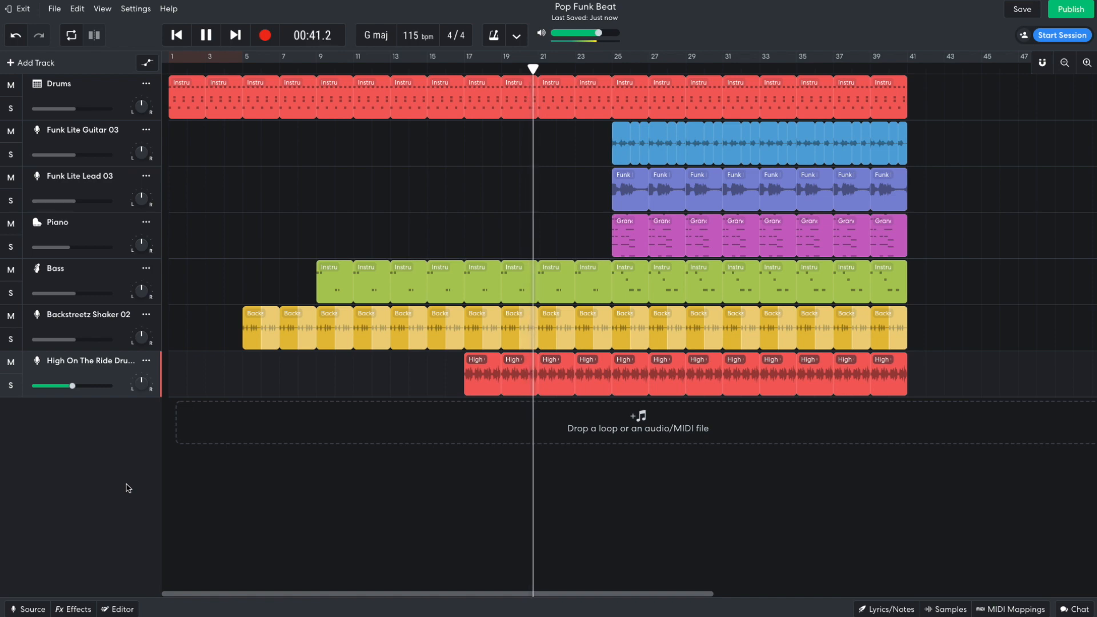
# Pause the playback of the full arrangement around bar 21.
pyautogui.press('space')
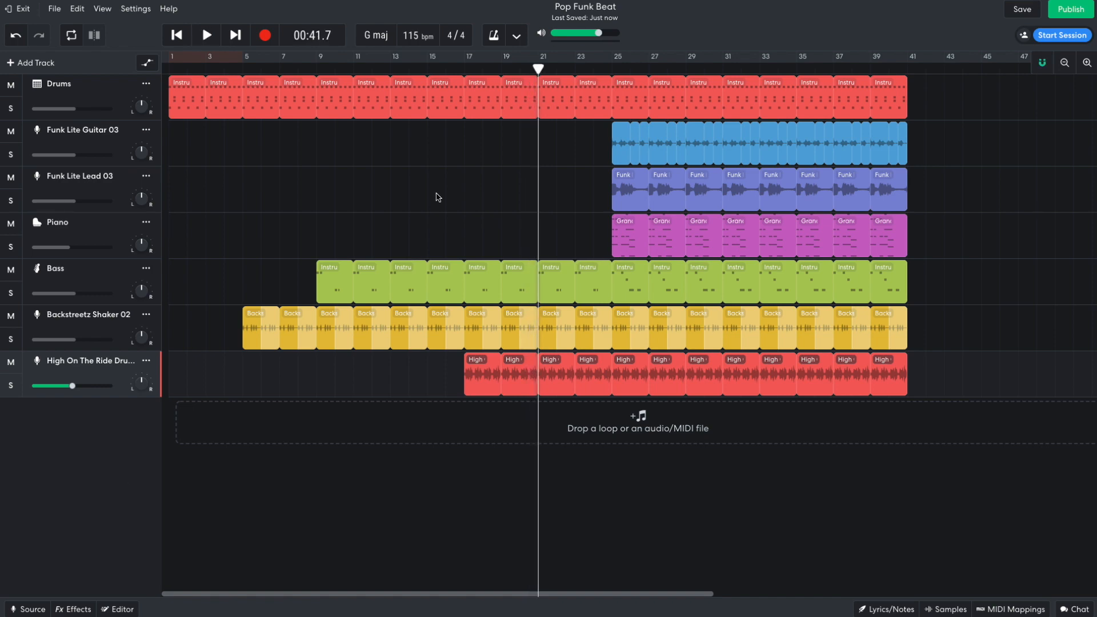
# Search the loops for a riser, place Speeding Riser on a new track at bar 21 and play the build-up into bar 25.
pyautogui.click(944, 610)
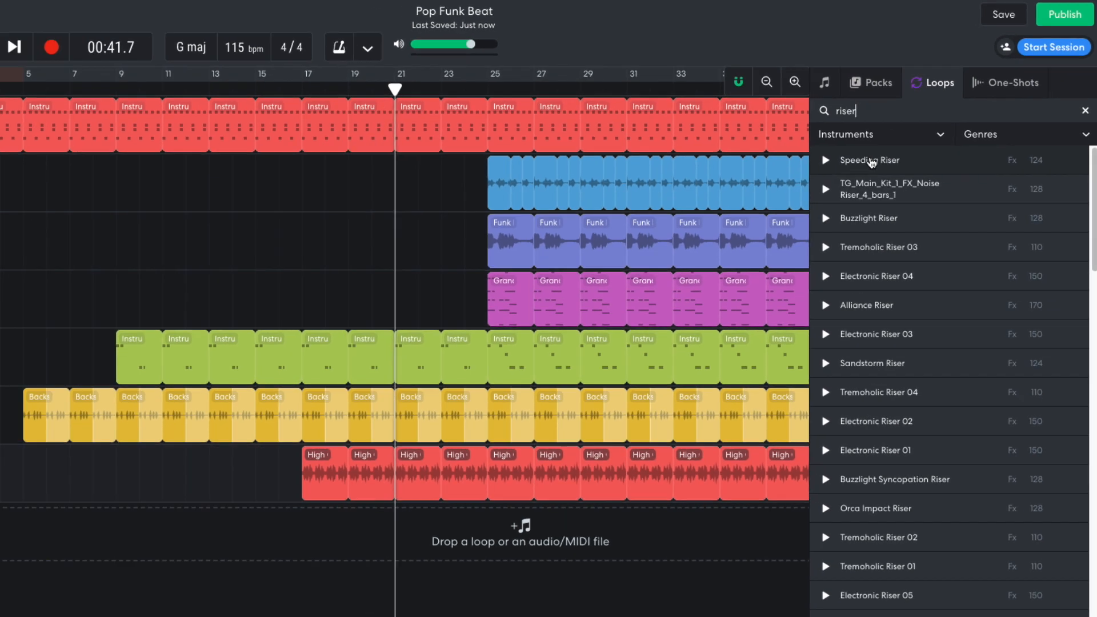
pyautogui.moveTo(851, 176); pyautogui.dragTo(396, 590)
pyautogui.moveTo(590, 423); pyautogui.dragTo(579, 428)
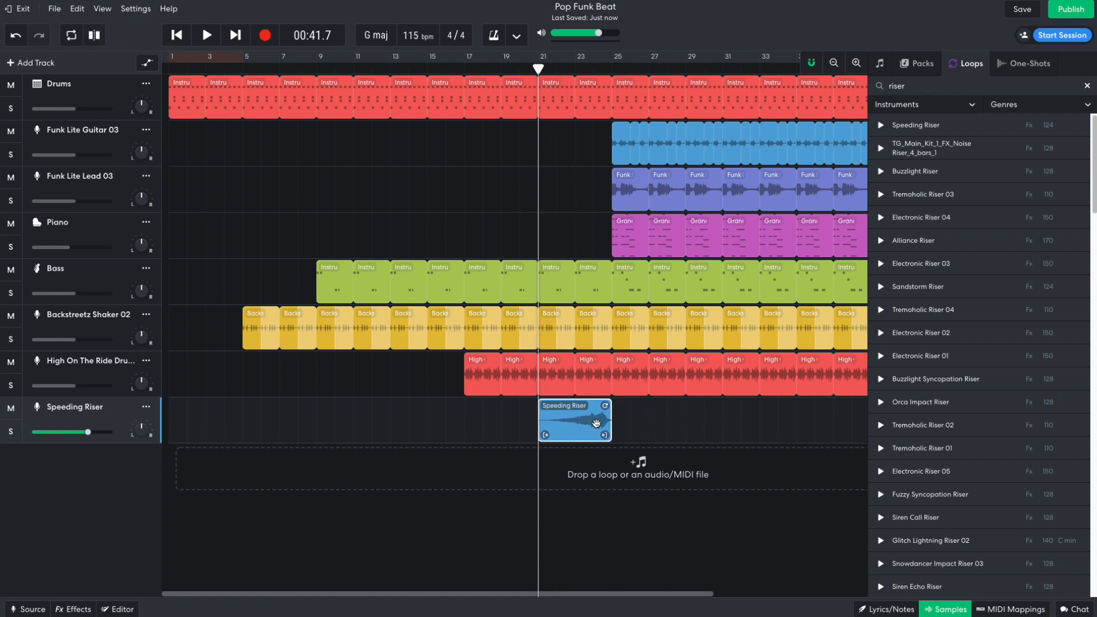
pyautogui.press('space')
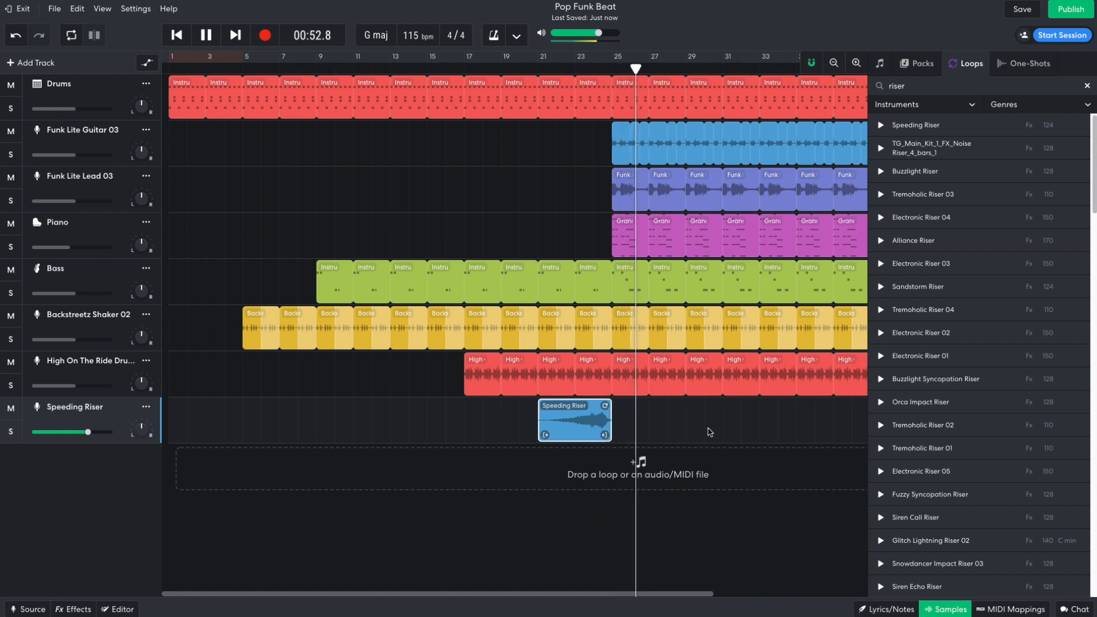
pyautogui.press('space')
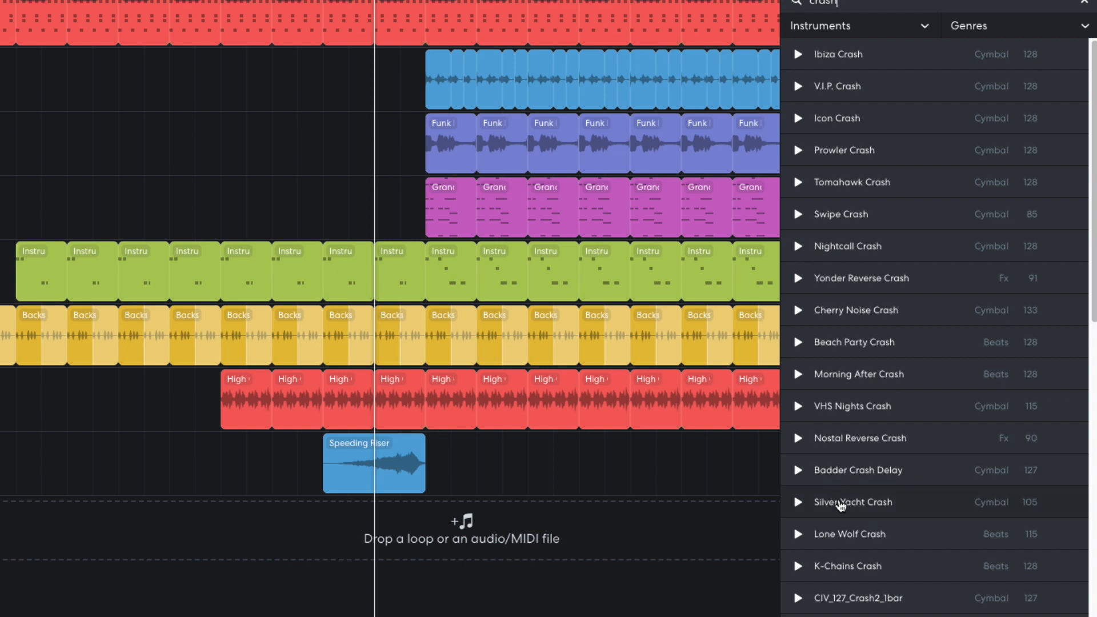
# Search the loops for a crash, place Silver Yacht Crash on a new track at bar 25 and play the transition.
pyautogui.moveTo(688, 517); pyautogui.dragTo(439, 532)
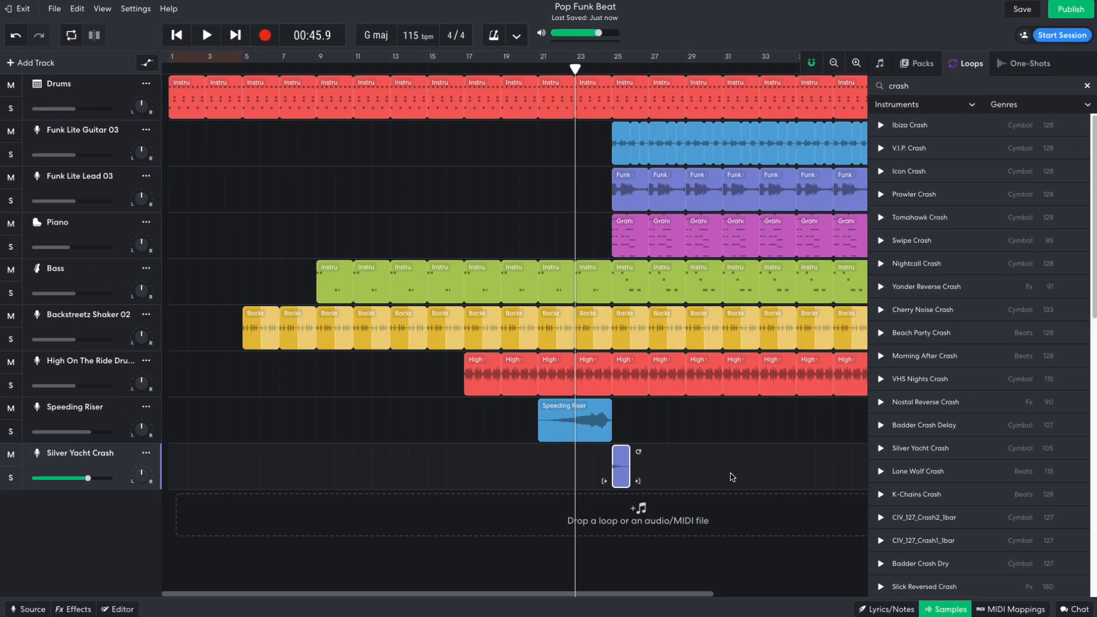
pyautogui.press('space')
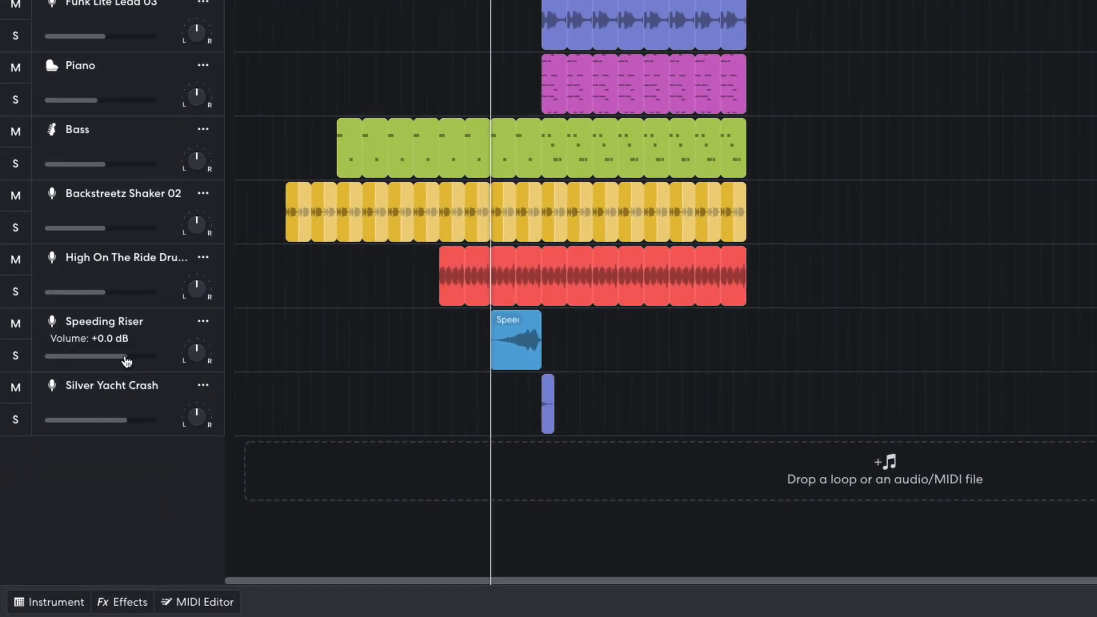
# Lower the Speeding Riser volume to about -11.9 dB and the Silver Yacht Crash volume to about the drum track's level, and play the transition.
pyautogui.moveTo(90, 431); pyautogui.dragTo(78, 432)
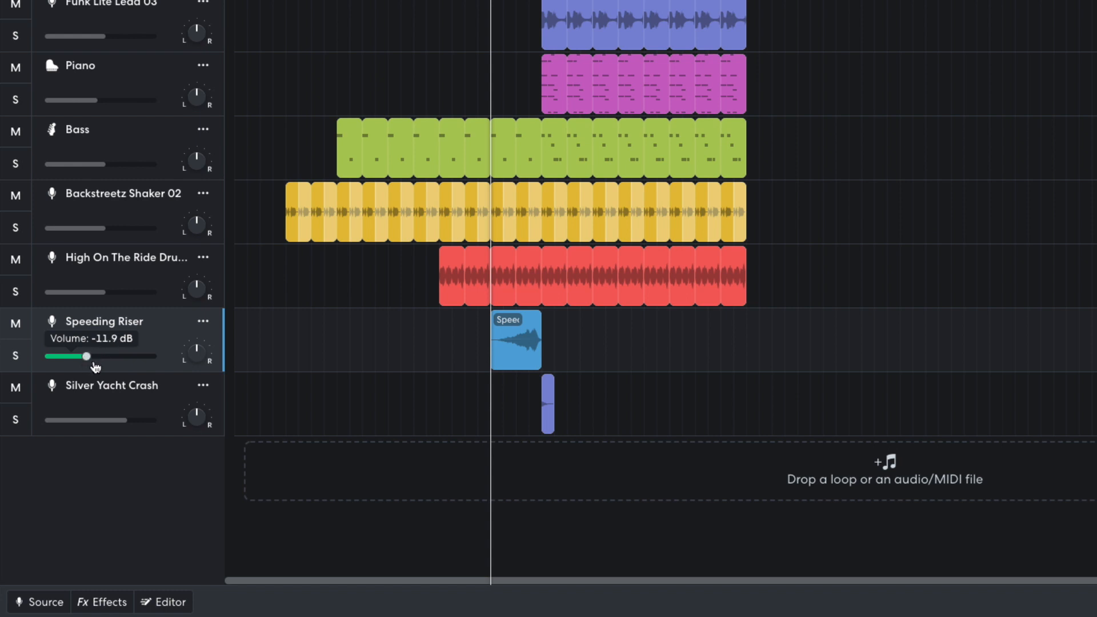
pyautogui.moveTo(122, 420); pyautogui.dragTo(119, 422)
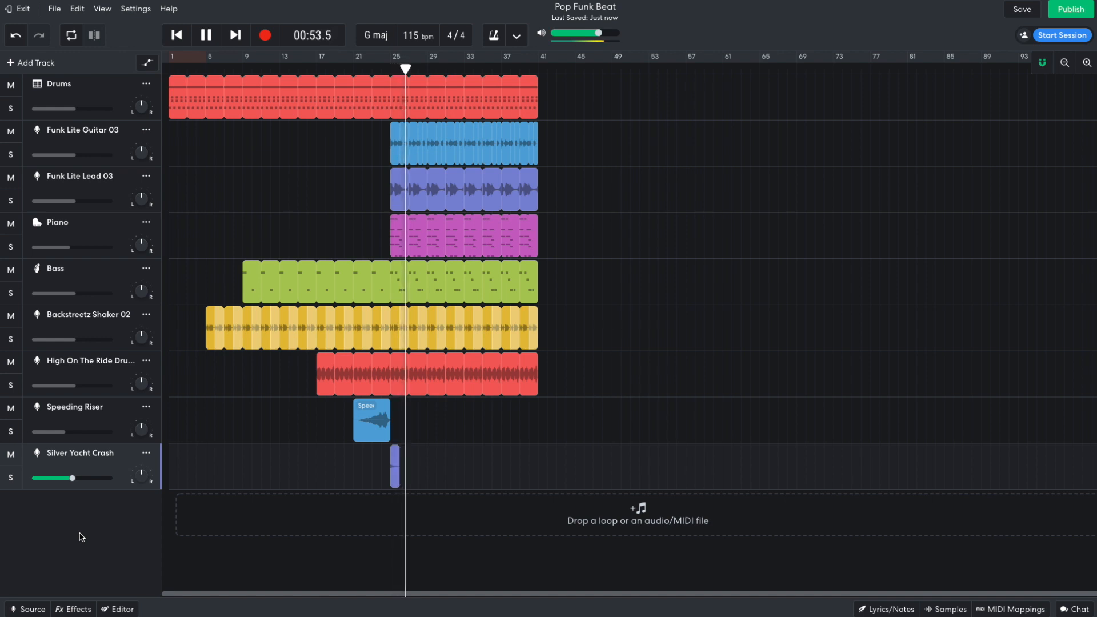
pyautogui.press('space')
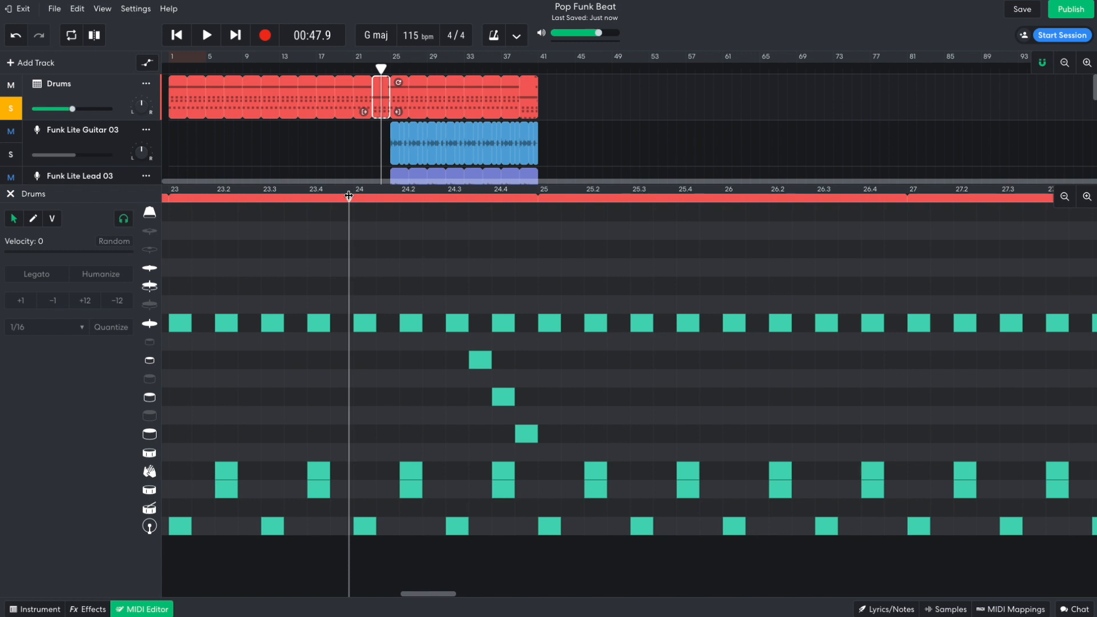
# Play the tom fill in bar 24 with the drums soloed, and replay it from bar 24 with all tracks.
pyautogui.press('space')
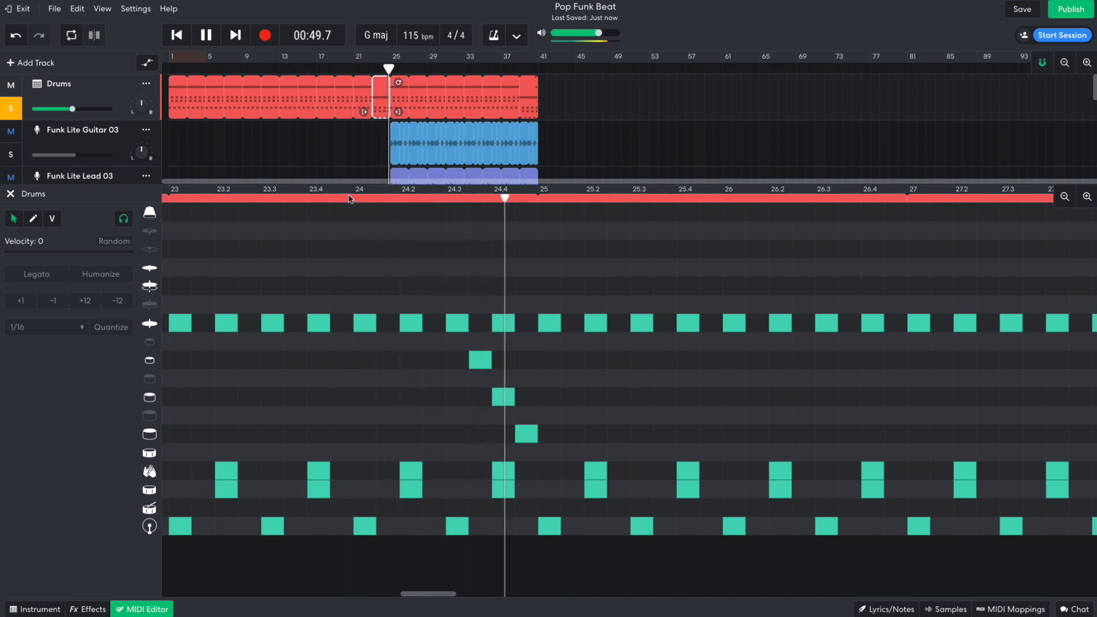
pyautogui.press('space')
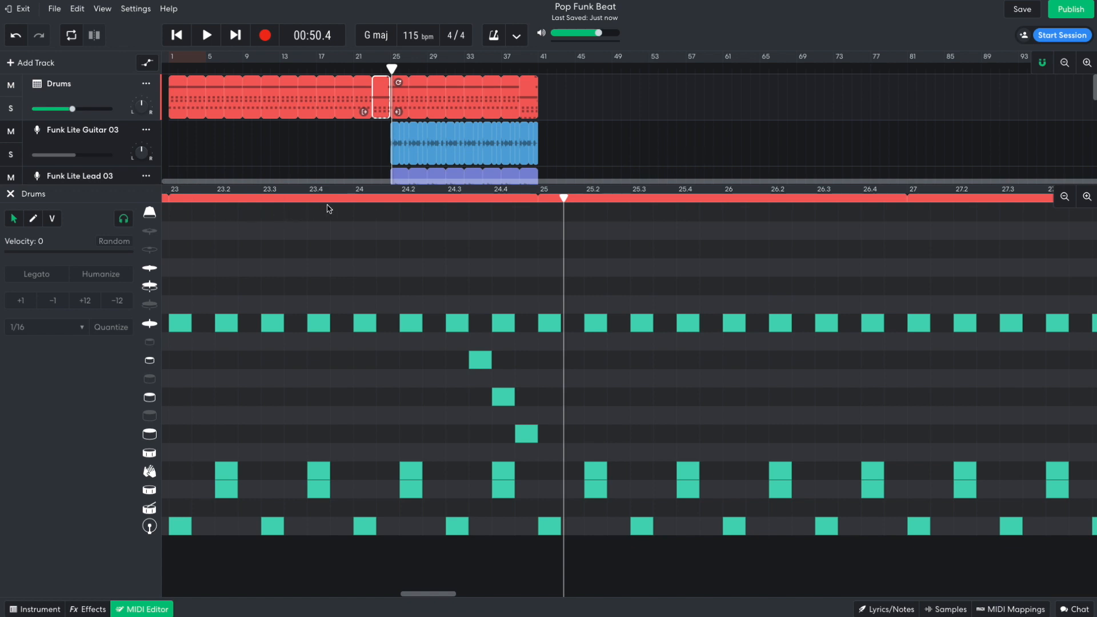
pyautogui.click(340, 198)
pyautogui.press('space')
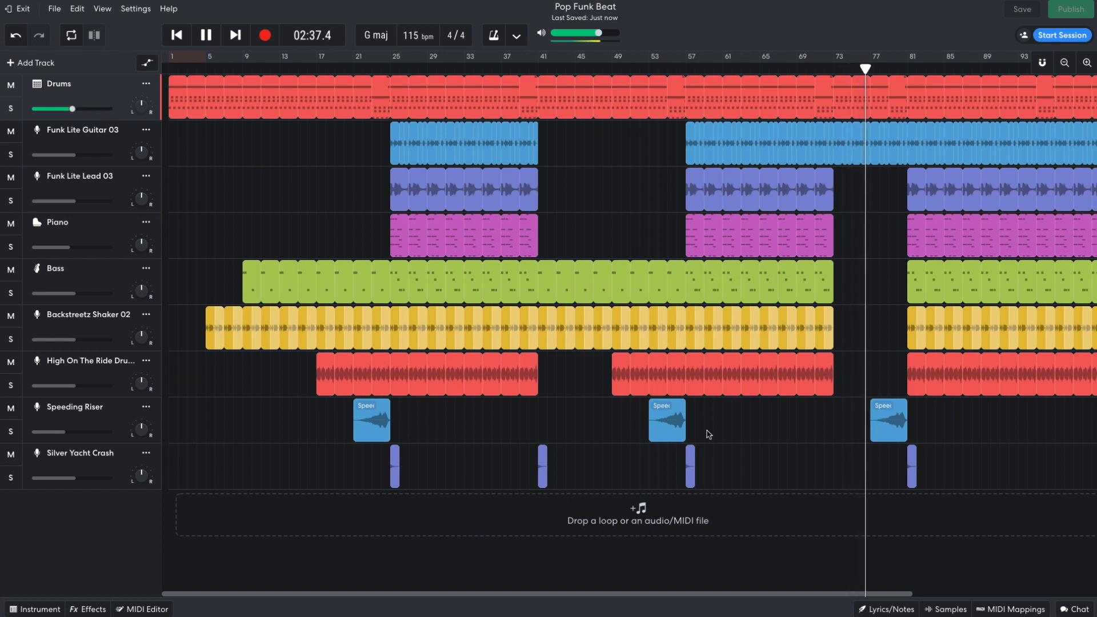
# Examine the later sections of the extended arrangement through bar 113 during playback.
pyautogui.moveTo(698, 594); pyautogui.dragTo(866, 585)
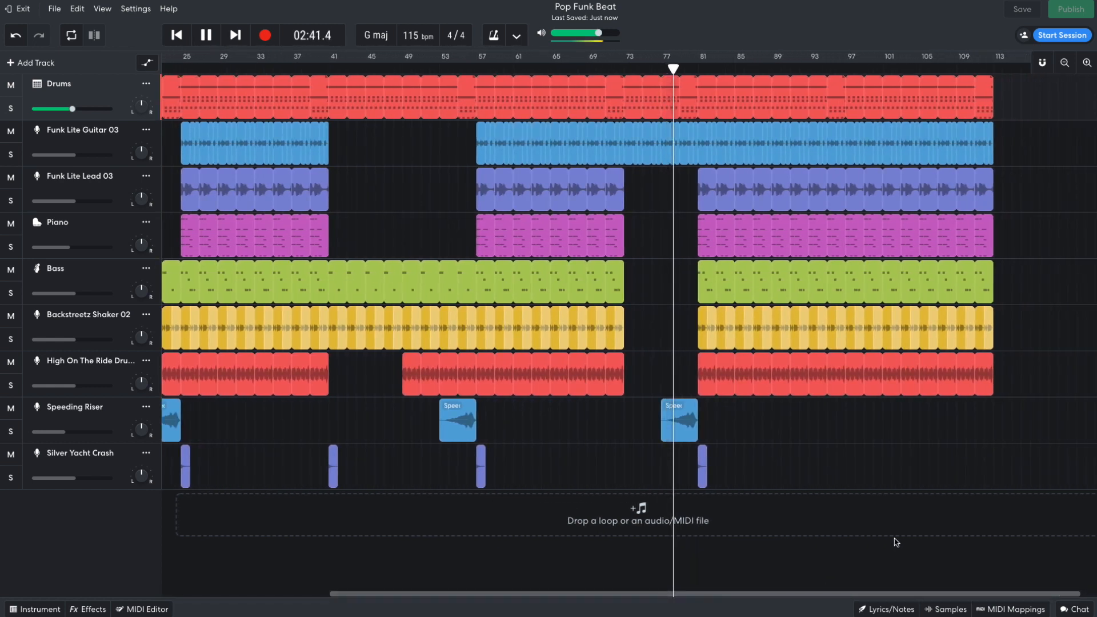